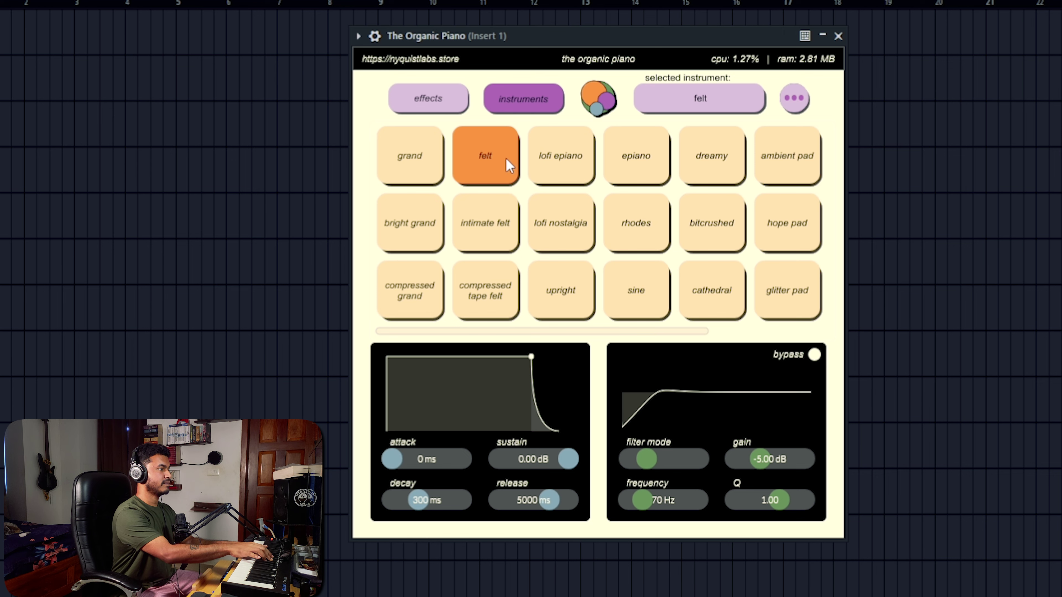
- Audition the lofi epiano, epiano, dreamy and rhodes presets of The Organic Piano
left_click(563, 164)
left_click(629, 171)
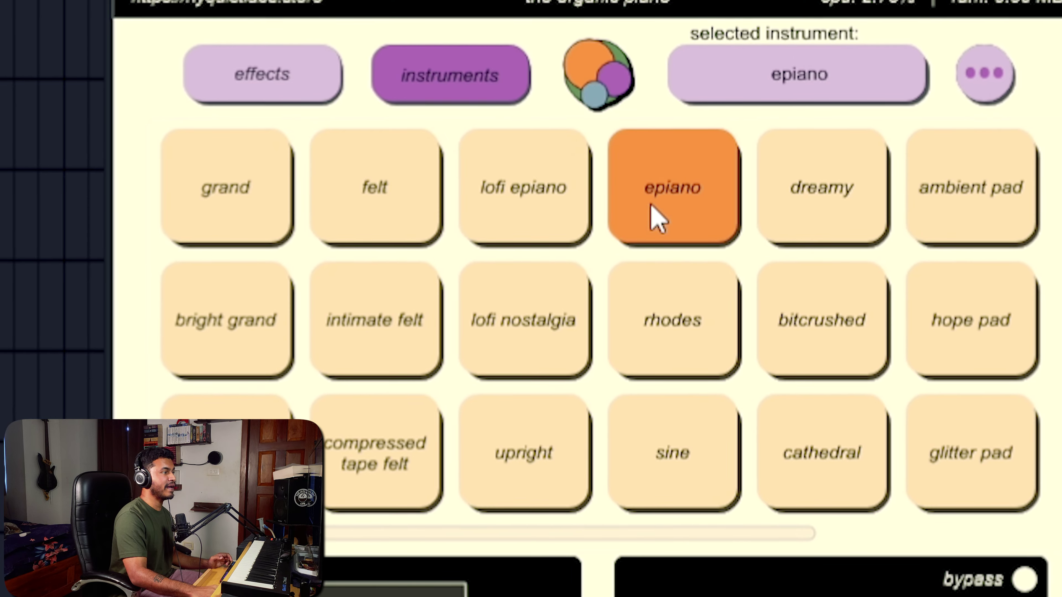
left_click(498, 206)
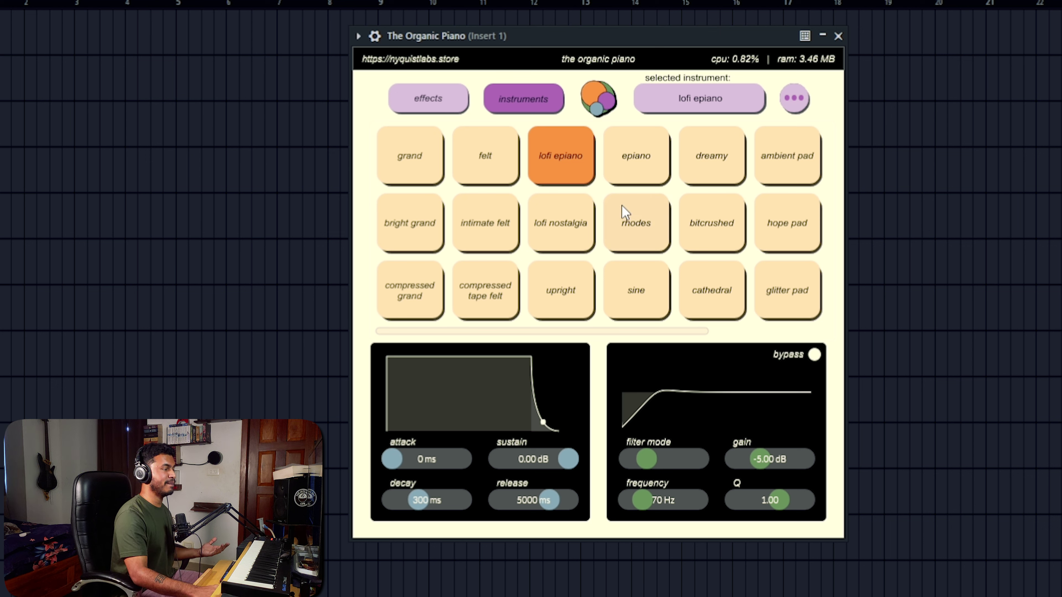
left_click(648, 151)
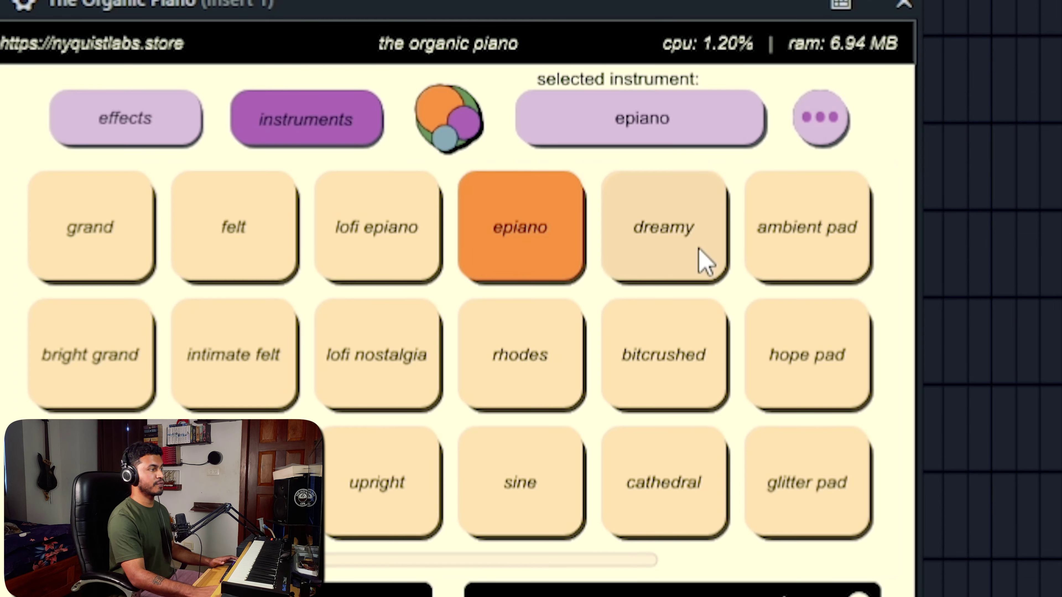
left_click(704, 261)
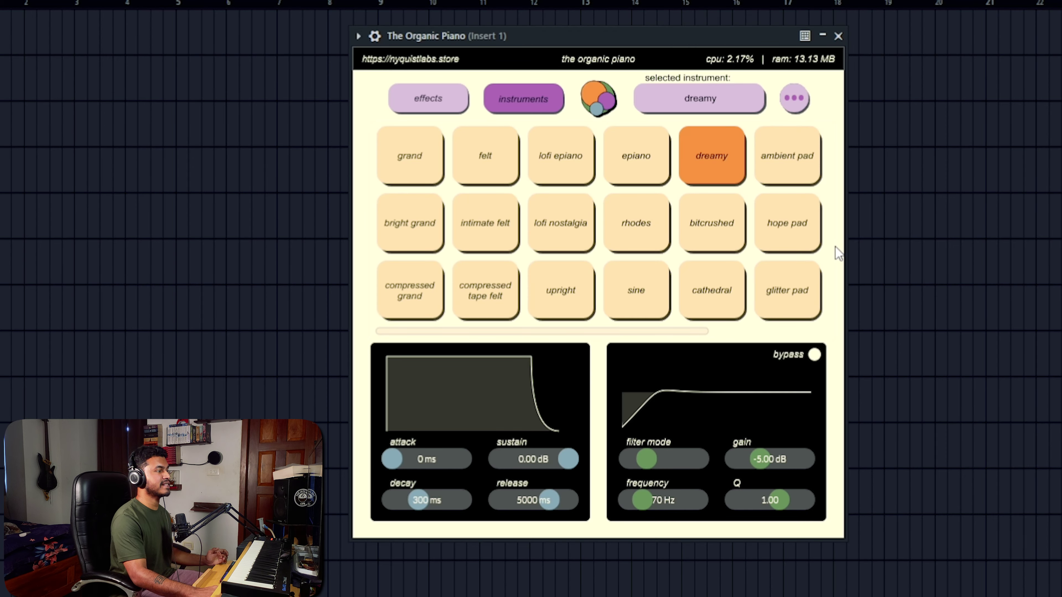
left_click(657, 232)
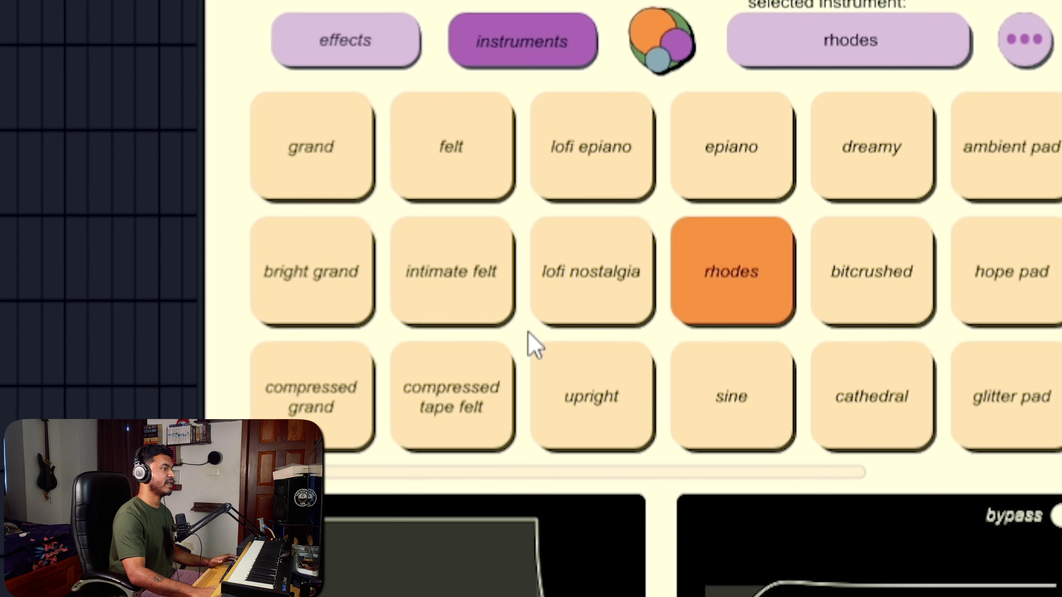
- Audition the lofi nostalgia, intimate felt, bright grand, compressed tape felt, upright, sine and cathedral presets
left_click(567, 223)
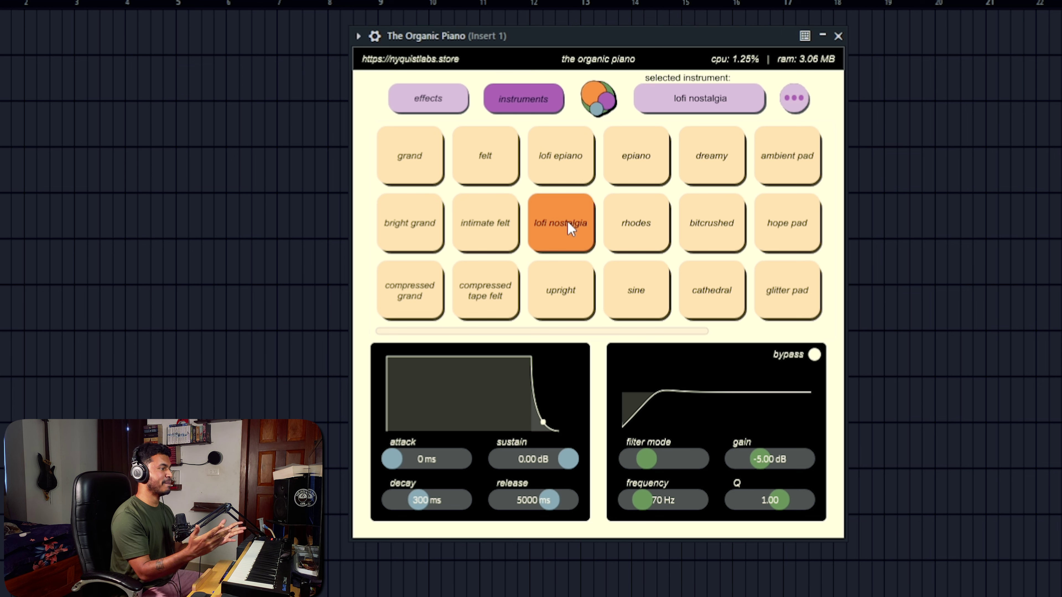
left_click(508, 223)
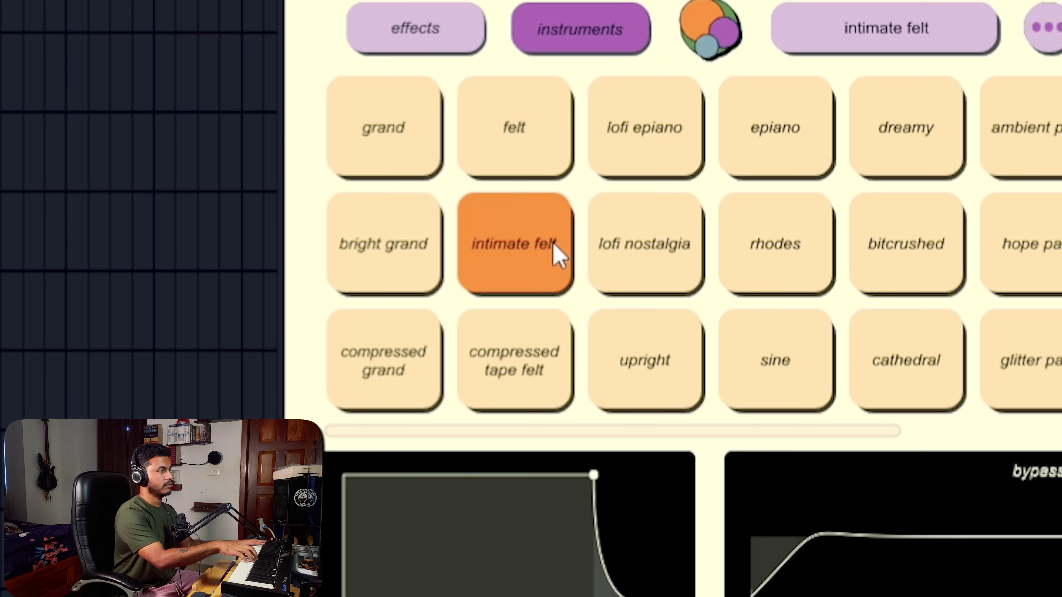
left_click(374, 243)
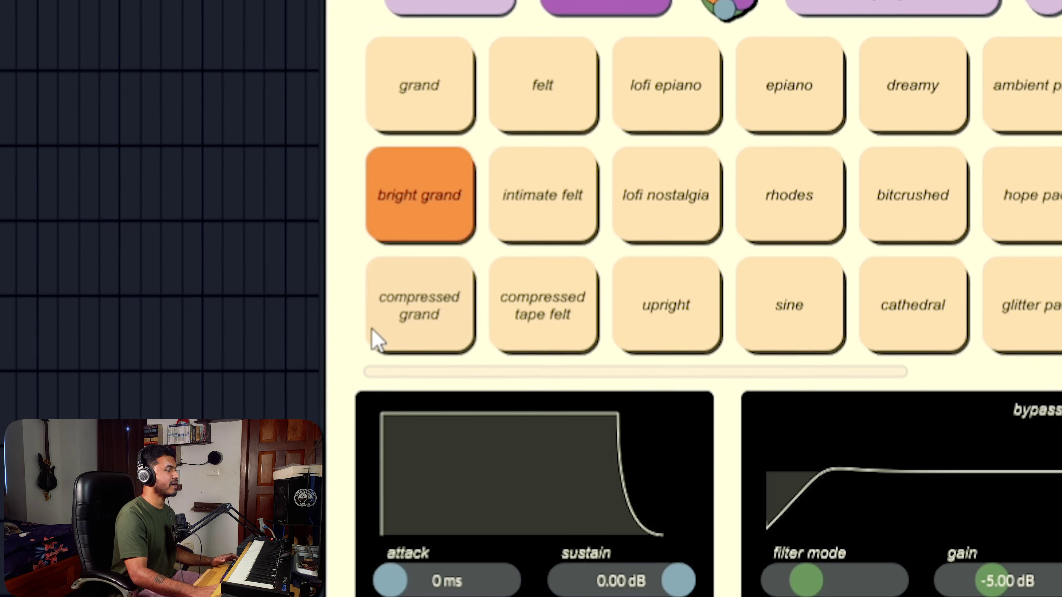
left_click(590, 324)
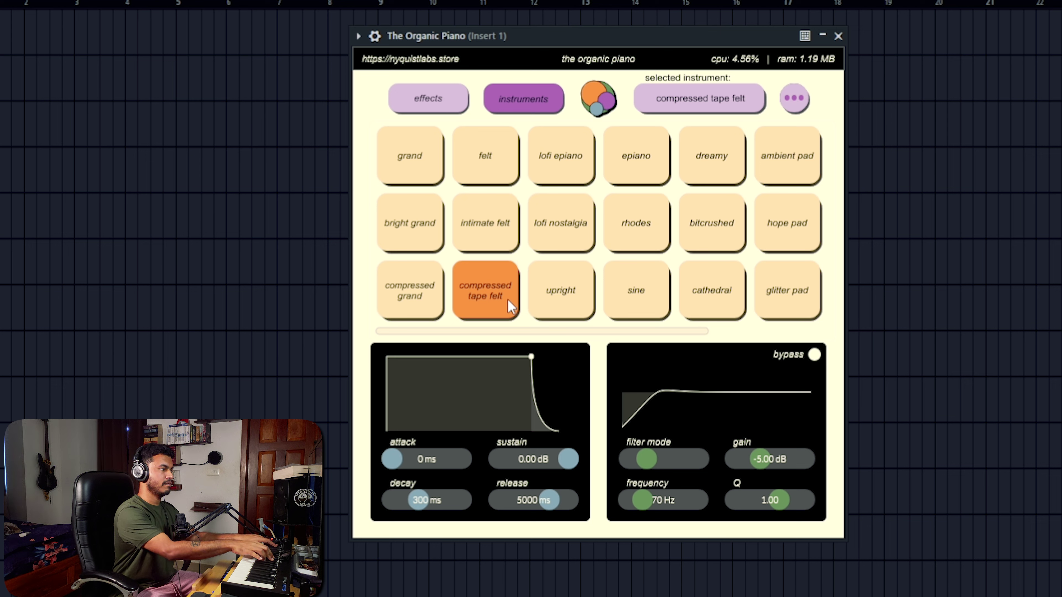
left_click(552, 298)
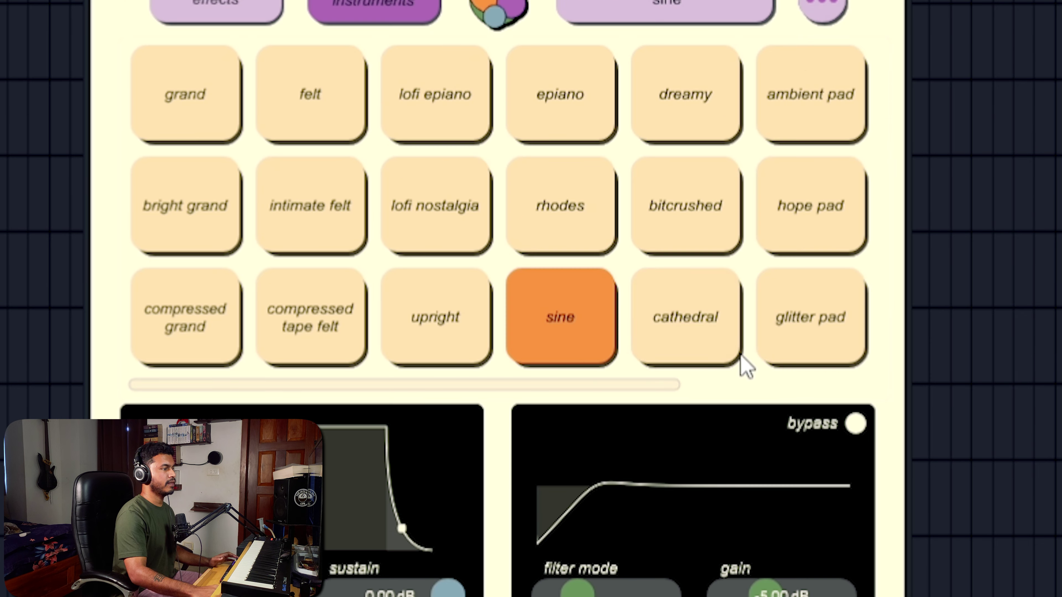
left_click(717, 296)
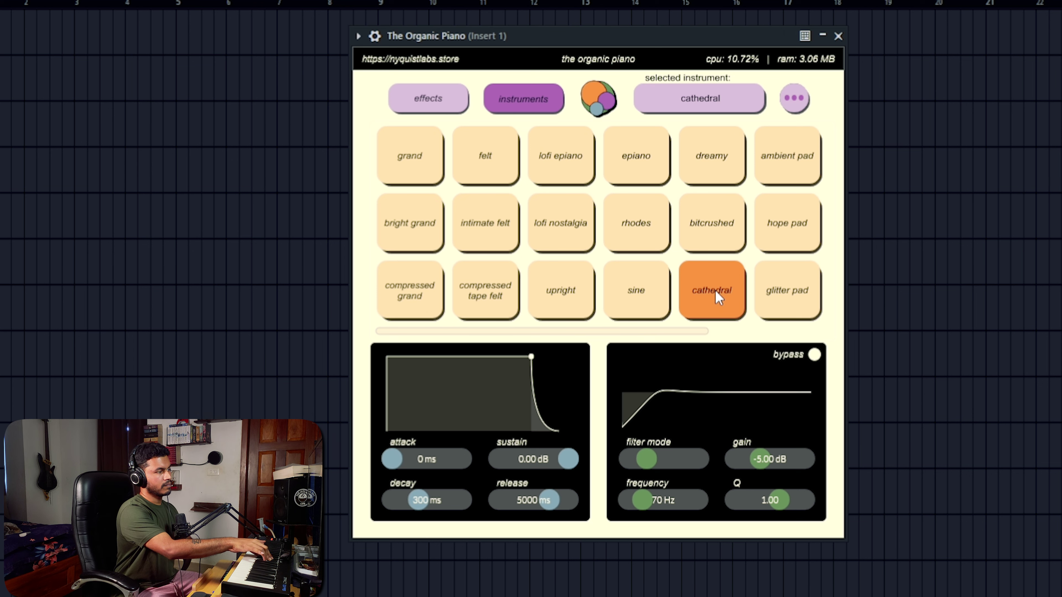
- Audition the ambient pad, hope pad, glitter pad, ambient keys and xylophone synth presets
left_click(787, 156)
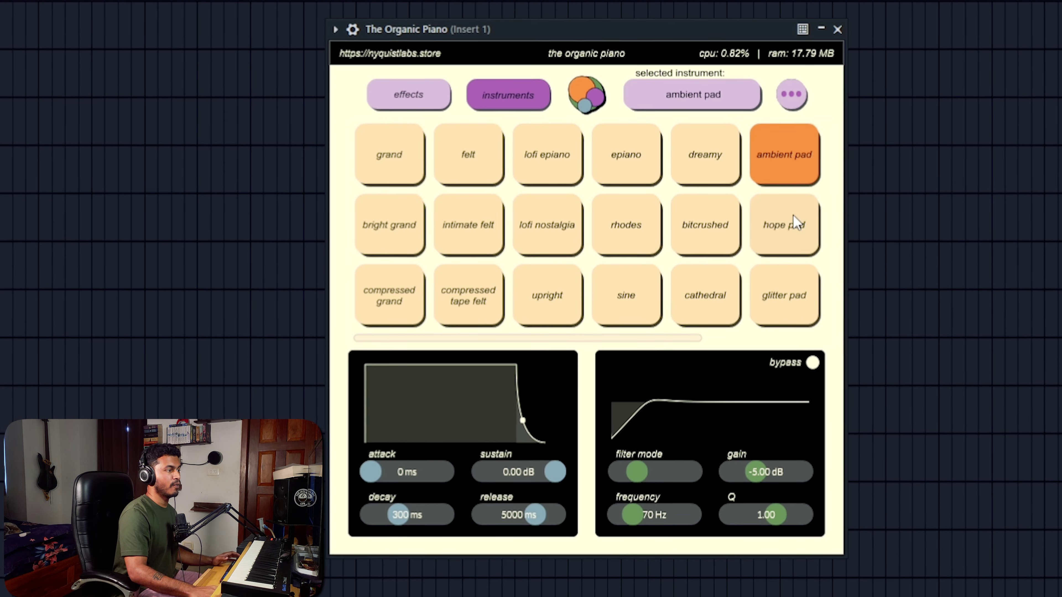
left_click(793, 216)
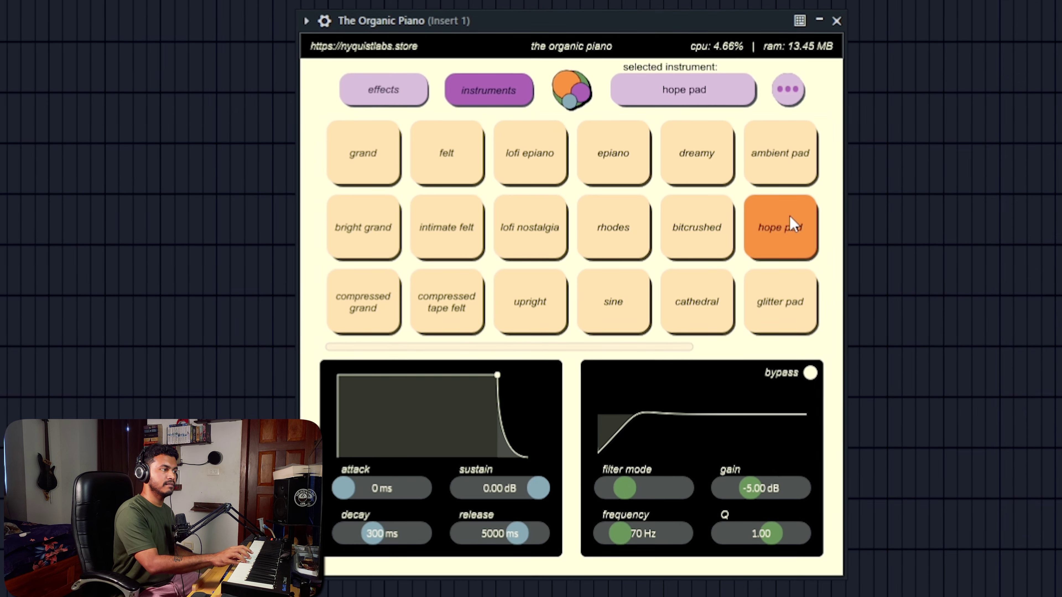
left_click(781, 295)
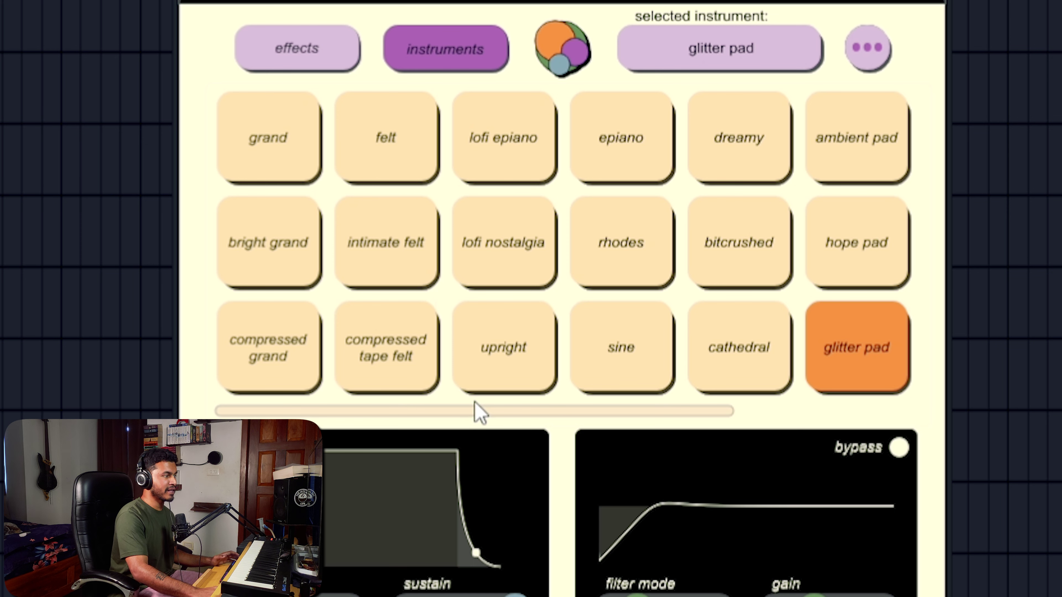
left_click_drag(465, 408, 794, 384)
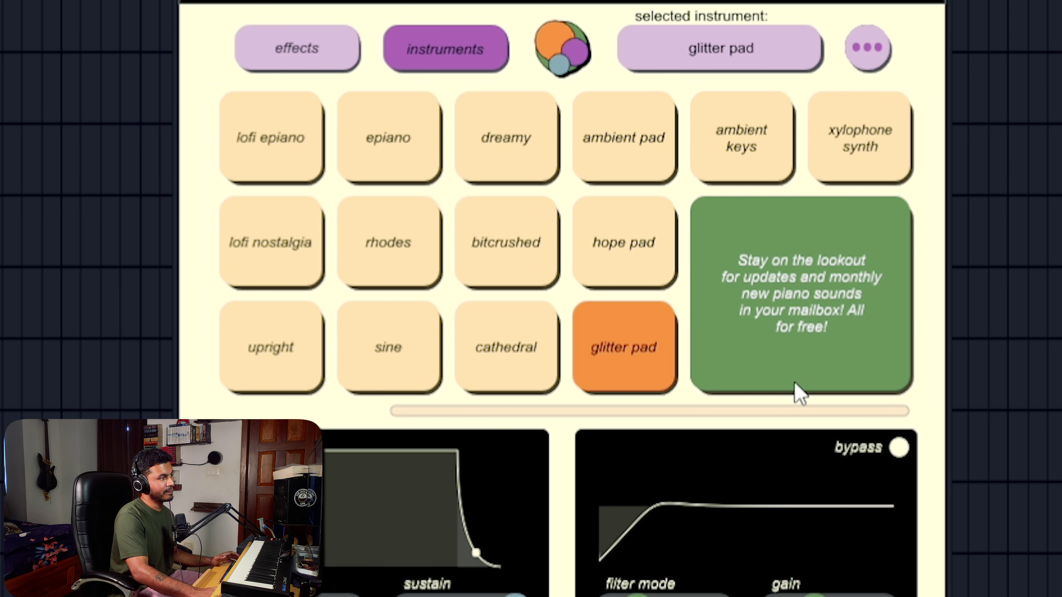
left_click(759, 165)
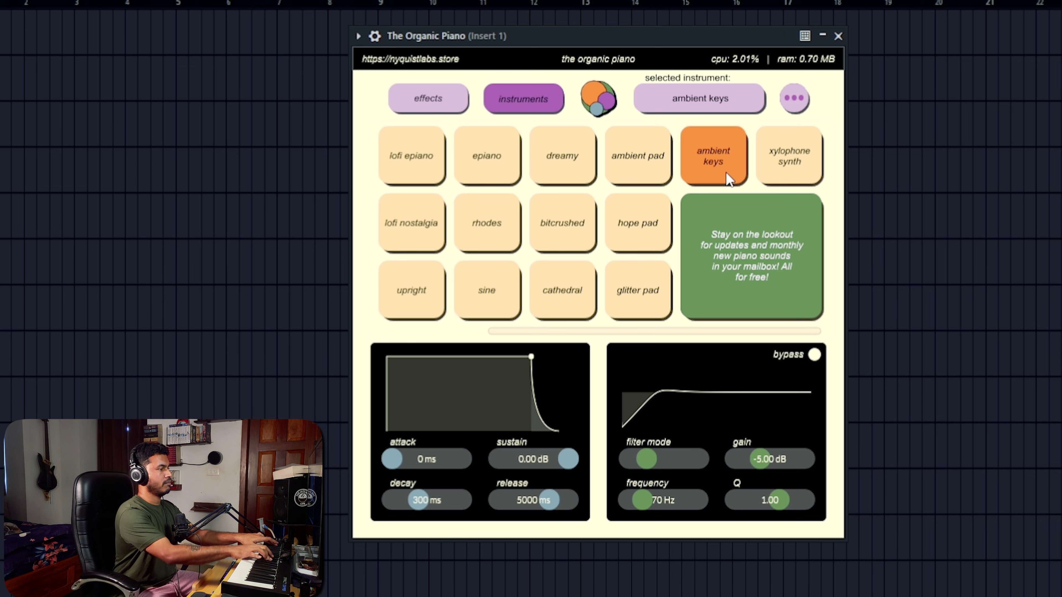
left_click(774, 176)
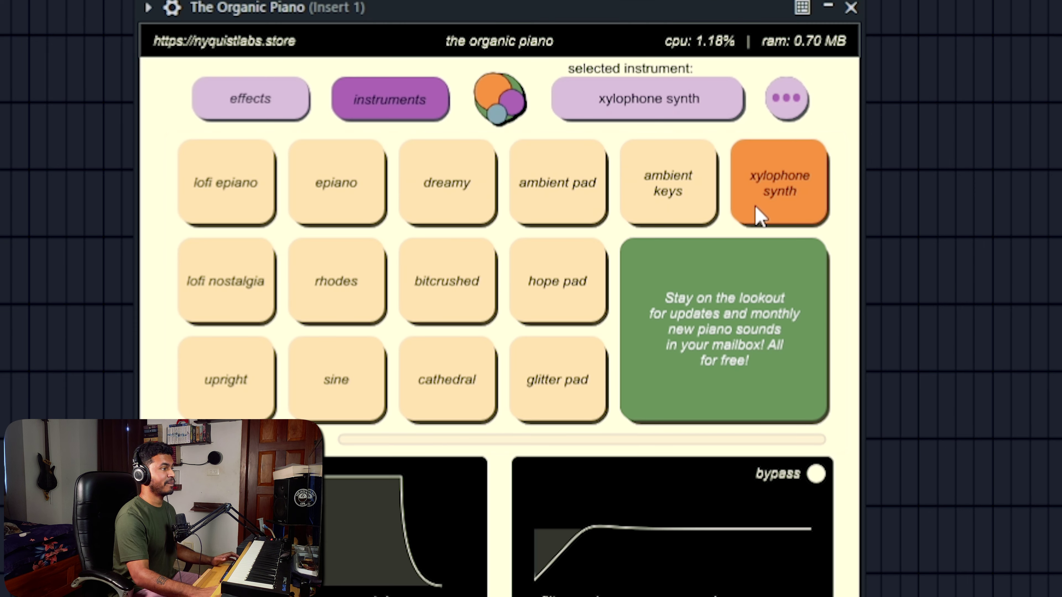
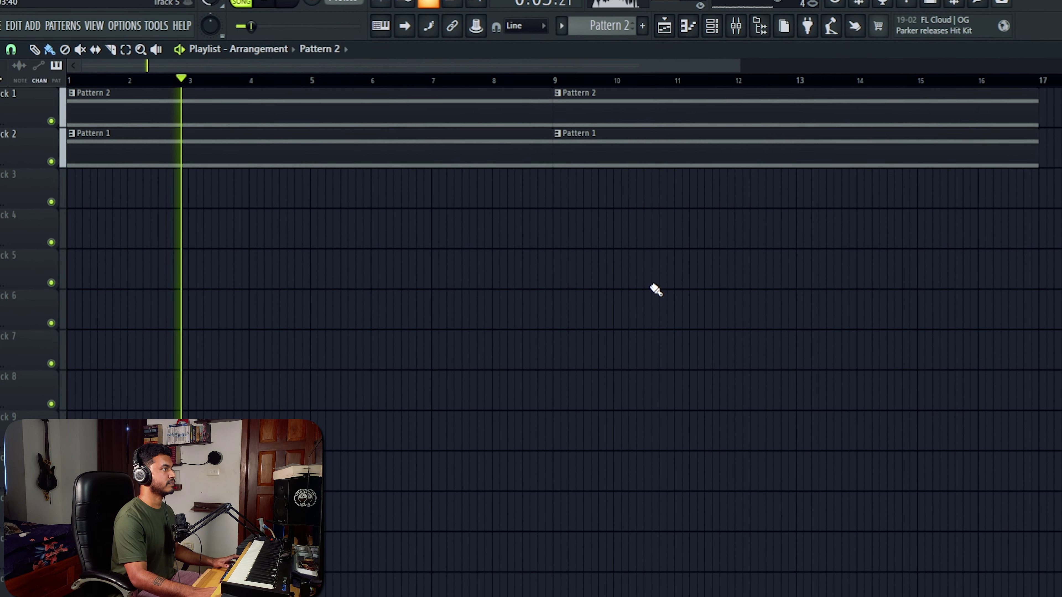
- Lower band 7 of the Fruity Parametric EQ 2 on pad2 into a low-pass curve with its cutoff around 2 kHz
key("space")
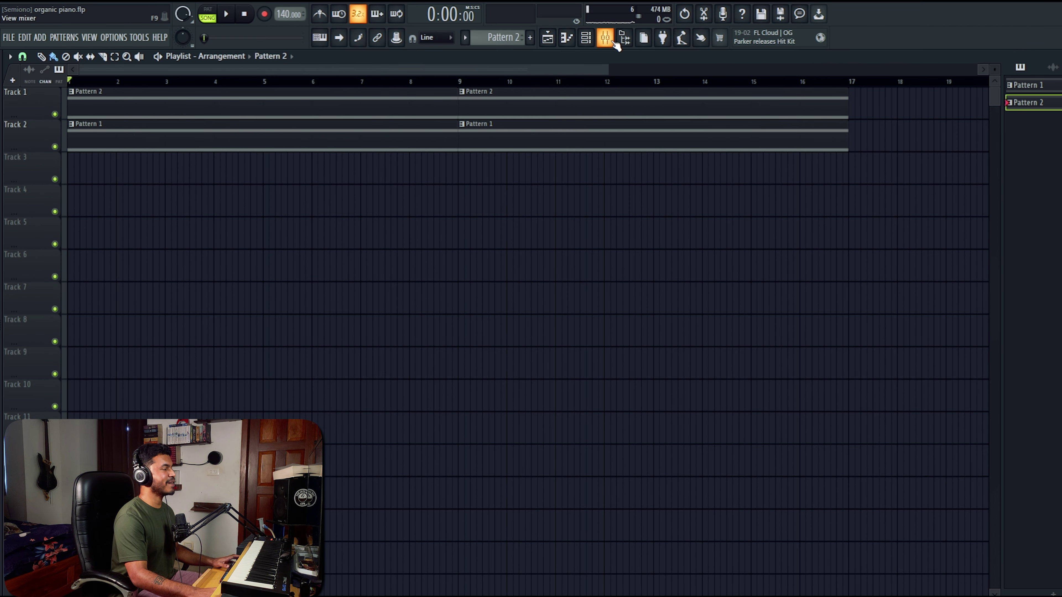
left_click(605, 39)
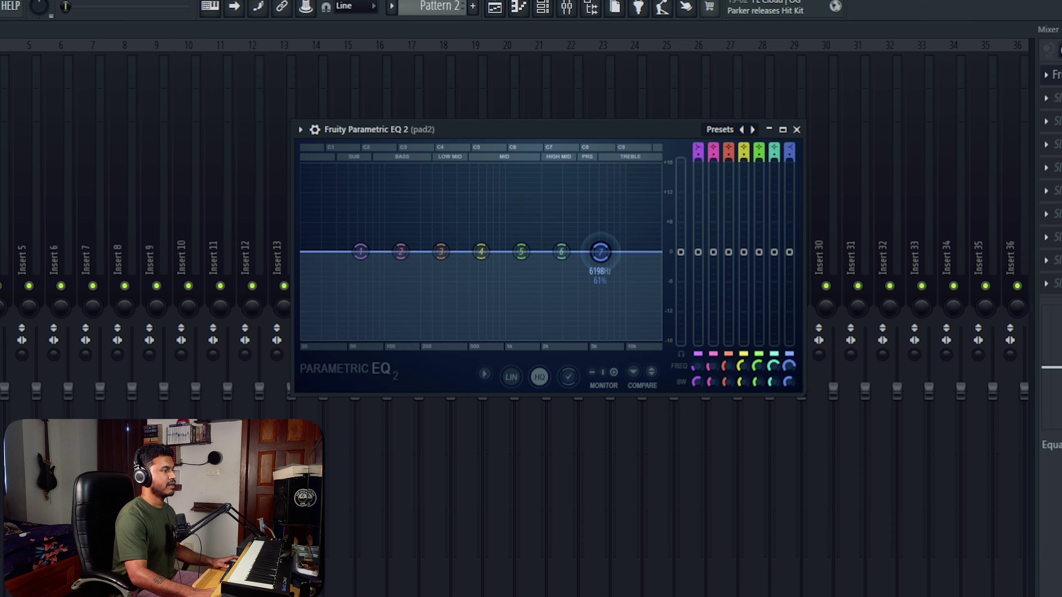
left_click_drag(600, 252, 517, 343)
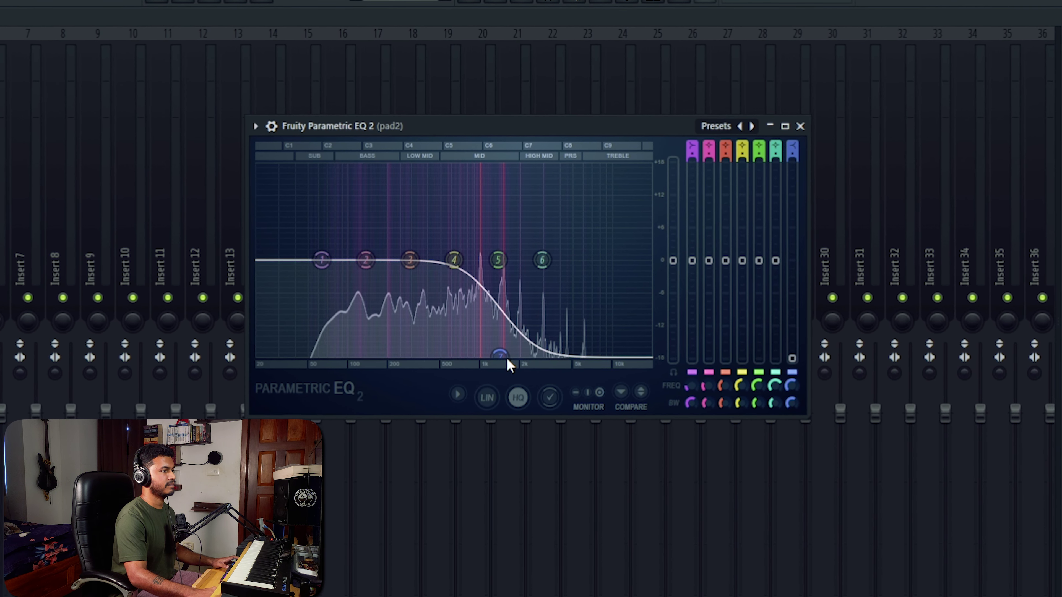
left_click_drag(497, 357, 559, 358)
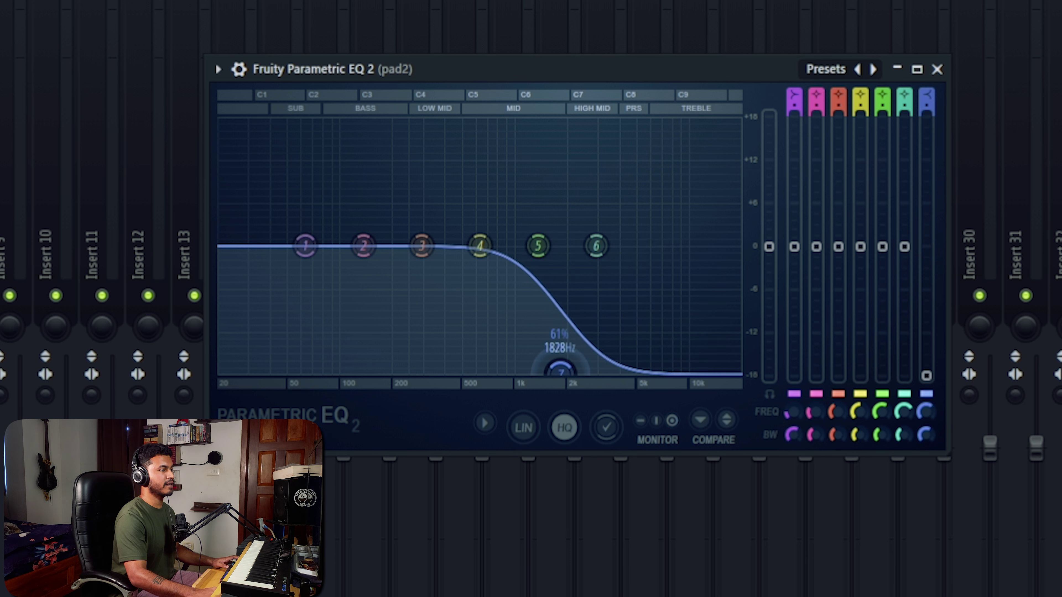
left_click_drag(610, 370, 577, 371)
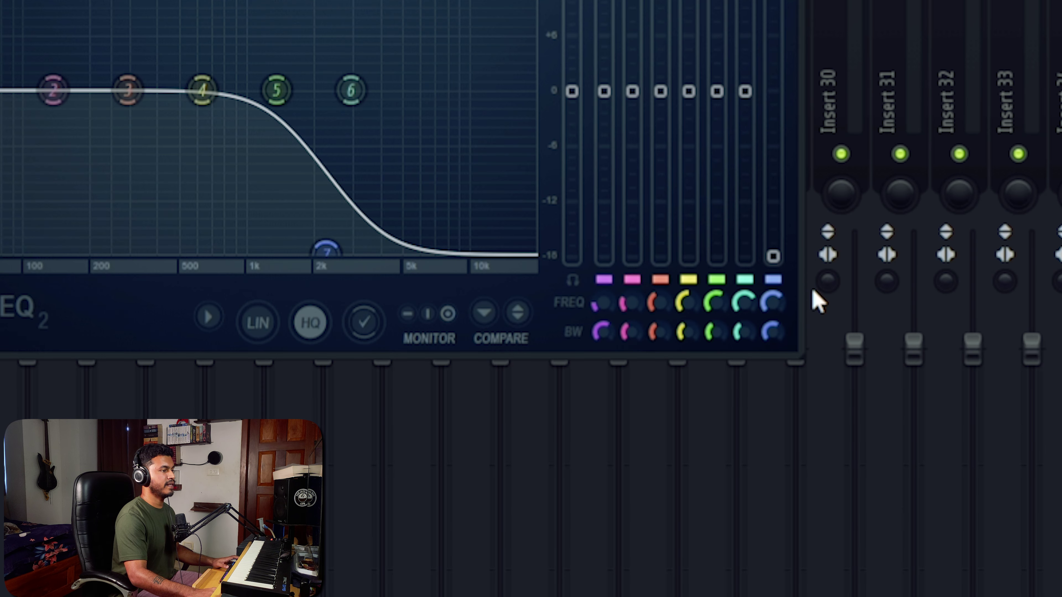
- Create an automation clip for the frequency of band 7 in pad2's equalizer
right_click(777, 311)
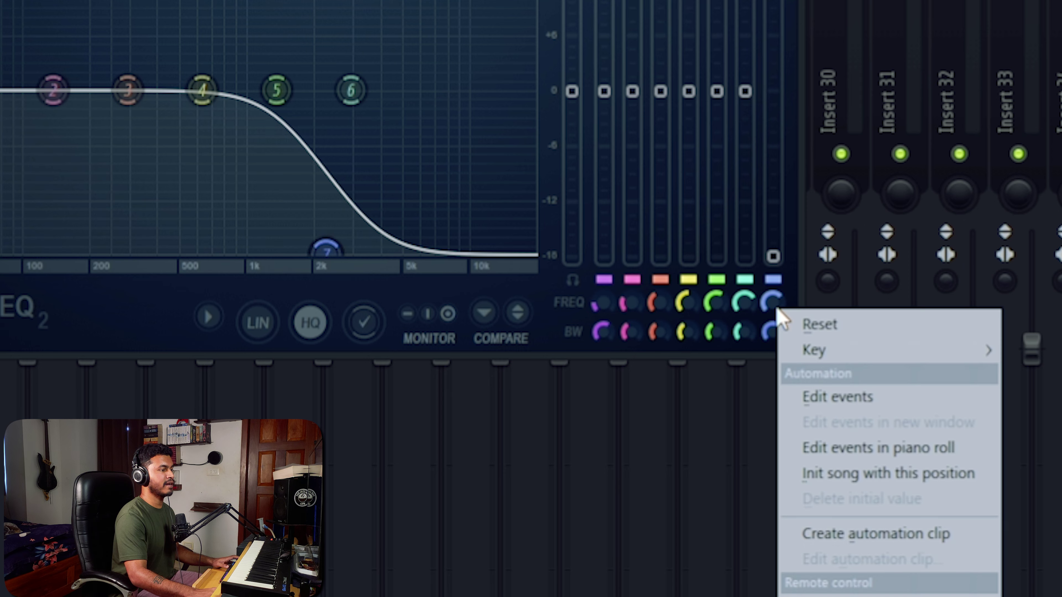
left_click(909, 536)
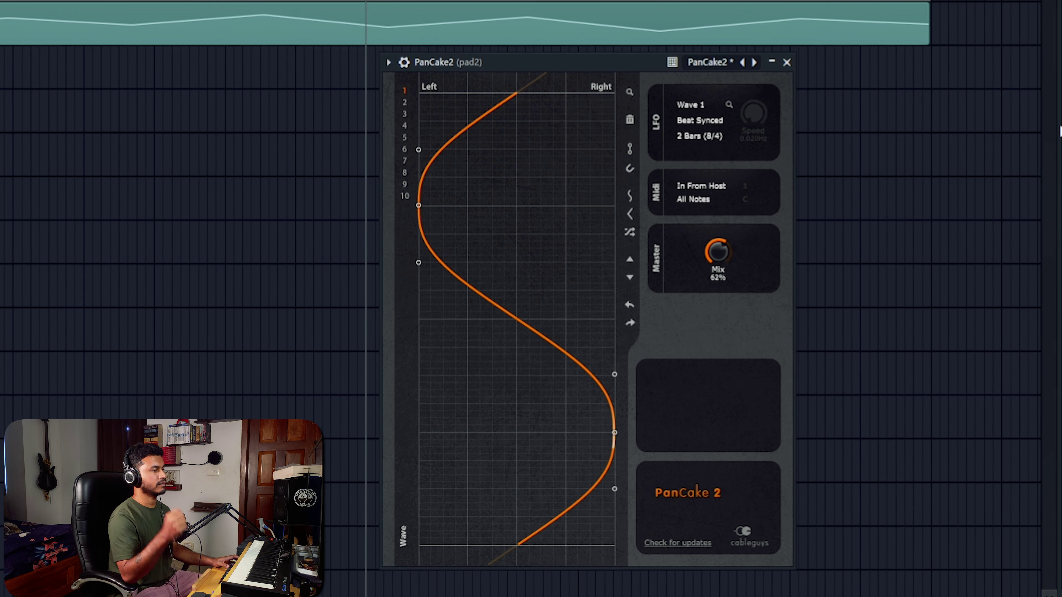
key("space")
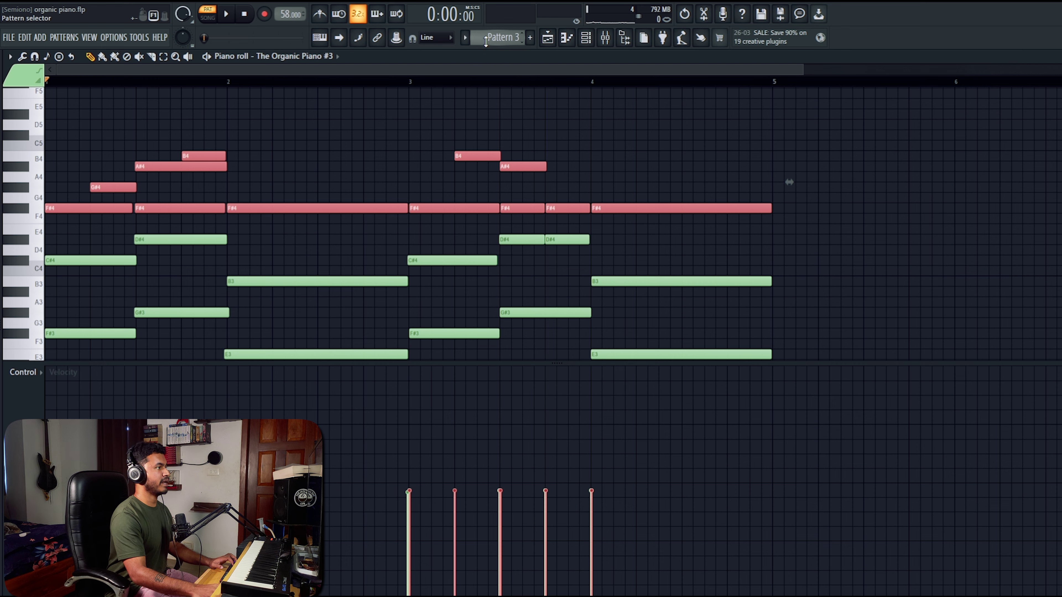
- Switch to Pattern 4 and load the Ping pong preset in Fruity Delay 3 on Insert 4
scroll(486, 40, "down", 1)
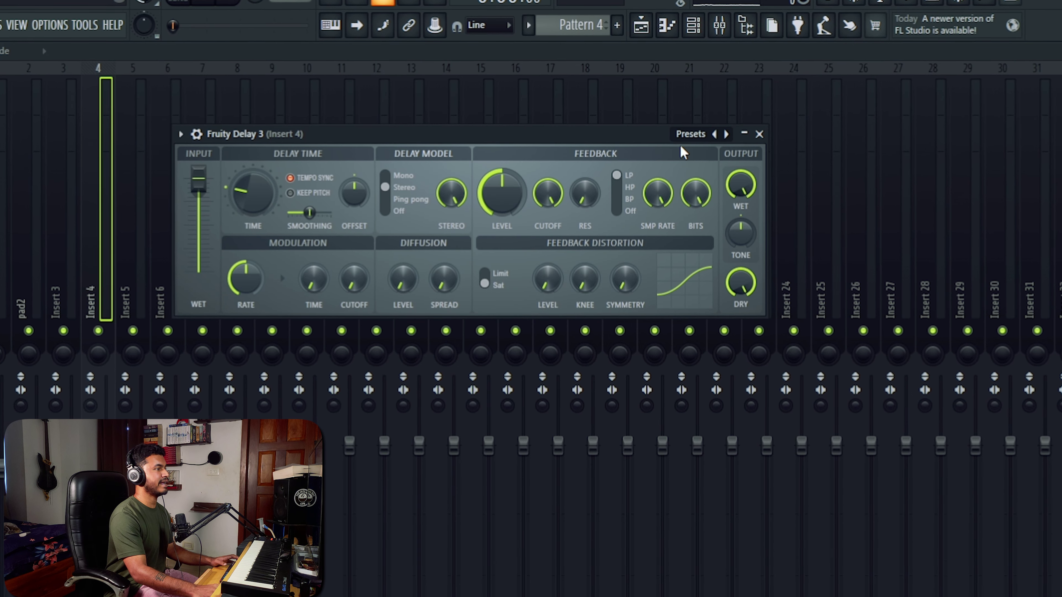
left_click(473, 168)
left_click(734, 219)
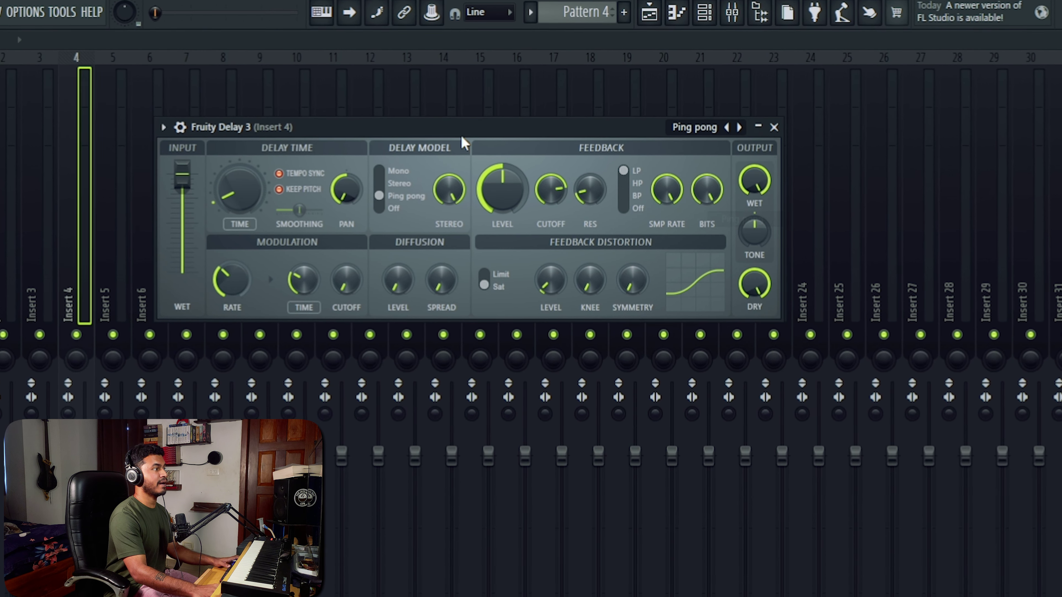
left_click_drag(463, 133, 583, 112)
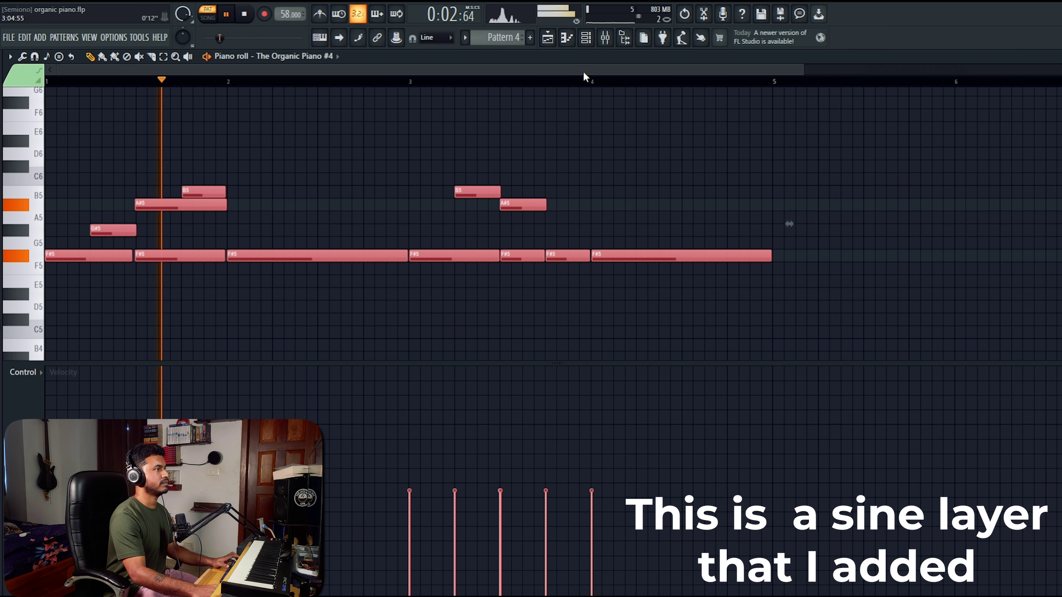
- Add ValhallaSupermassive to the second effect slot of Insert 4 and load one of its presets
left_click(607, 41)
key("space")
left_click(1011, 112)
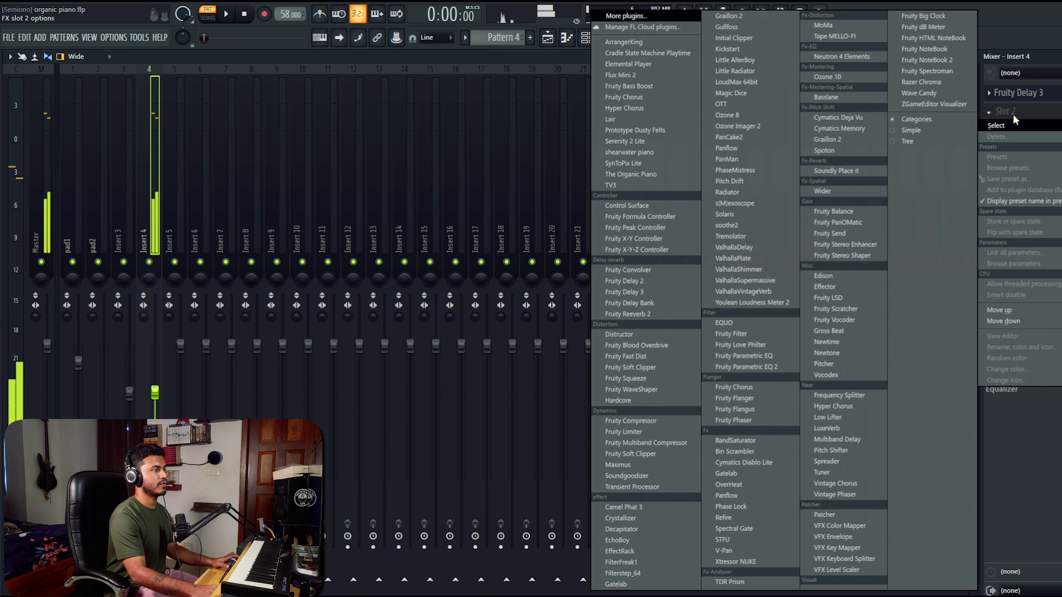
left_click(782, 281)
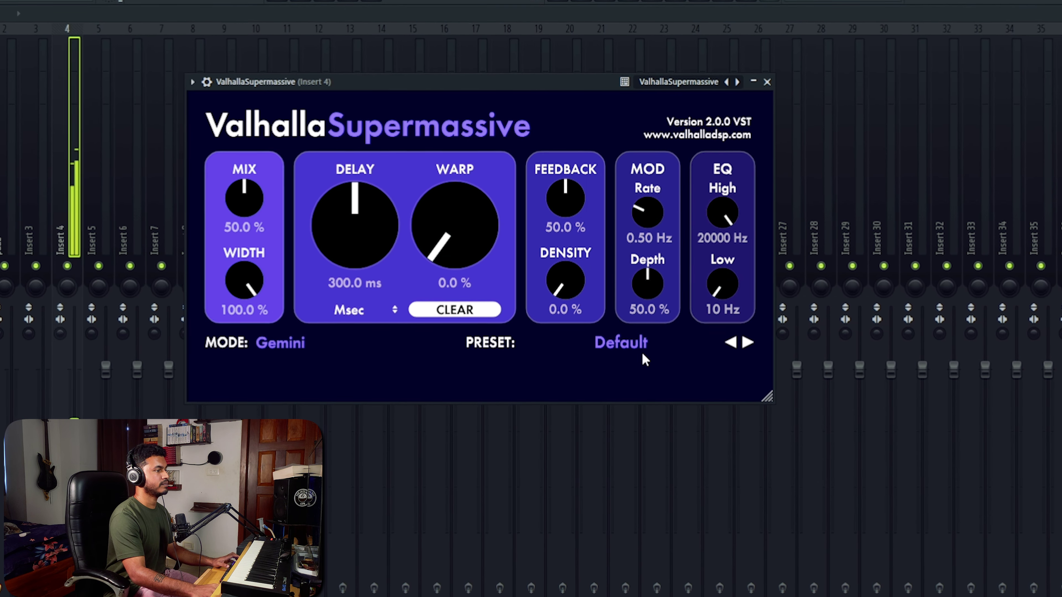
left_click(644, 359)
mouse_move(633, 493)
left_click(755, 472)
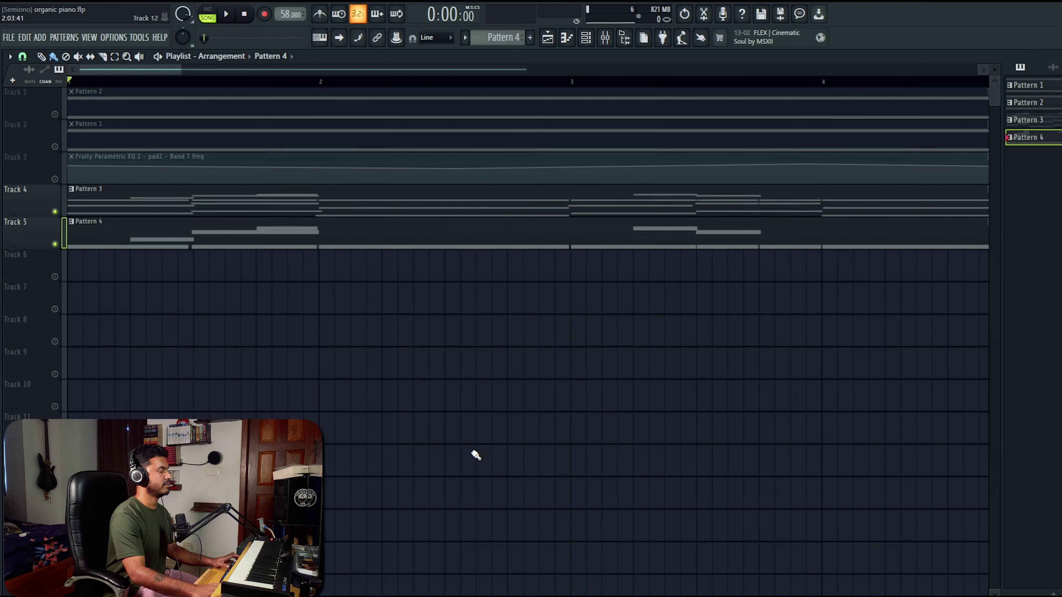
- Play back the arrangement with only the Pattern 3 and Pattern 4 tracks active
key("space")
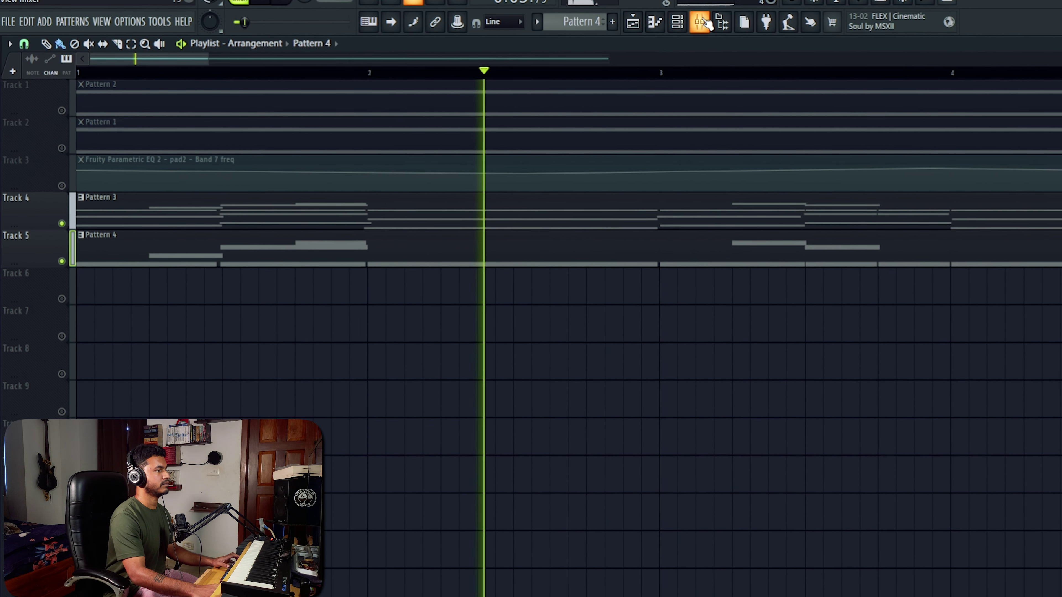
key("space")
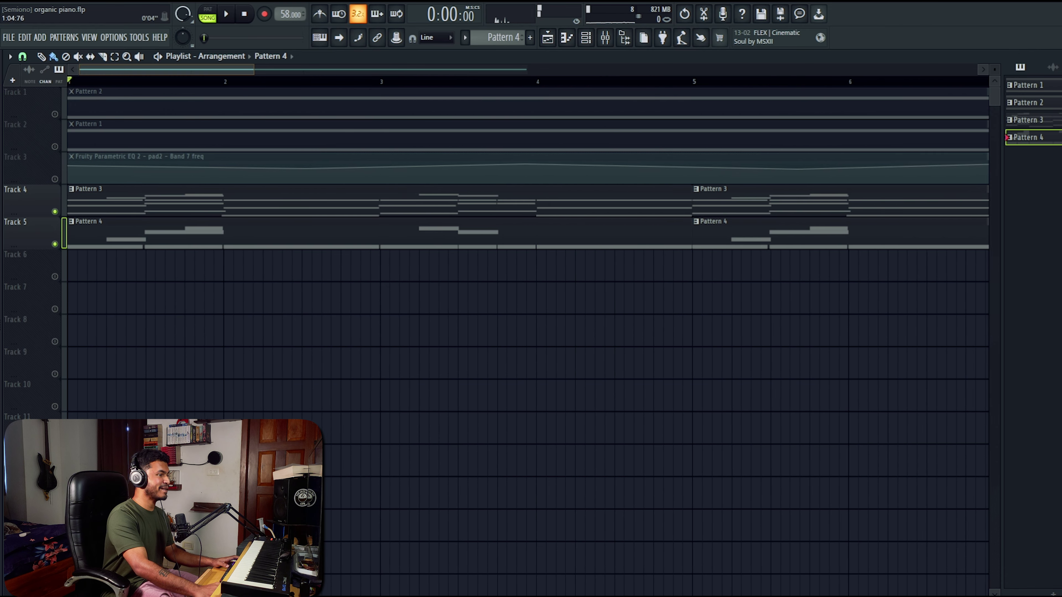
scroll(527, 218, "down", 3)
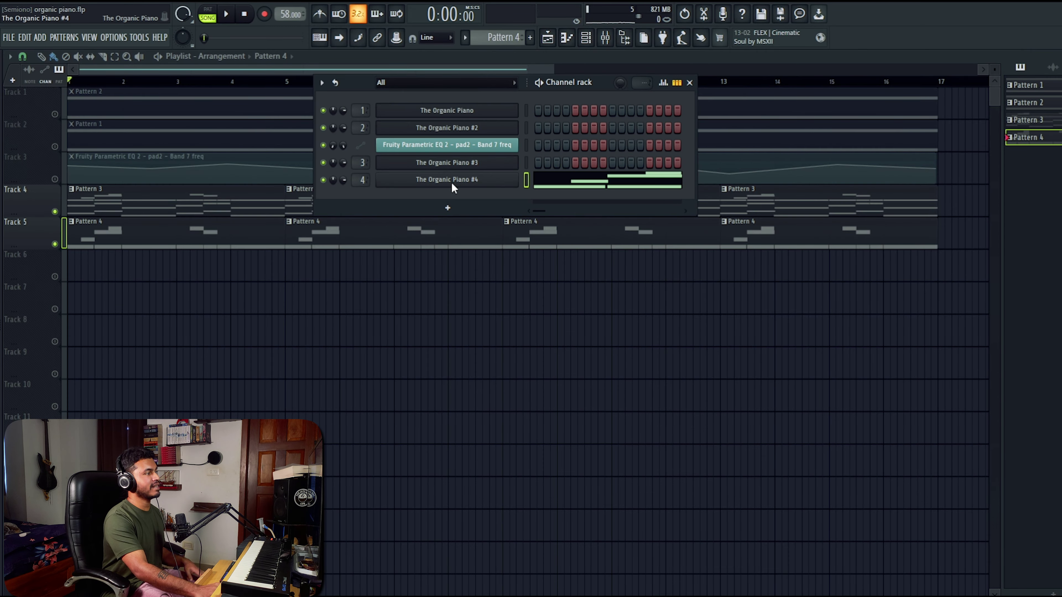
- Review the instrument selection in The Organic Piano #4, close its window and the channel rack, and play back the arrangement
left_click(452, 183)
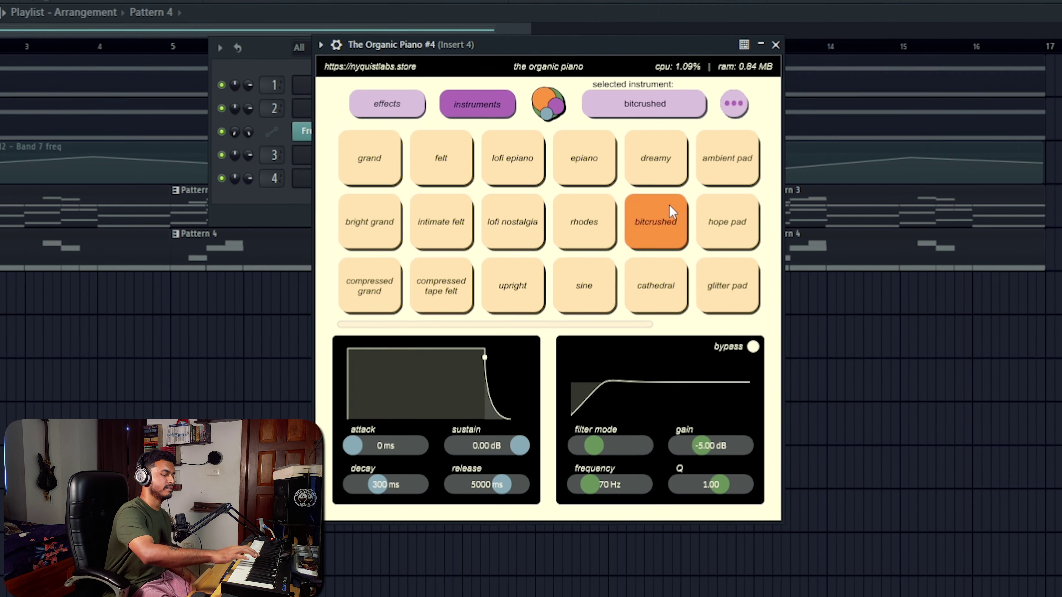
left_click(778, 42)
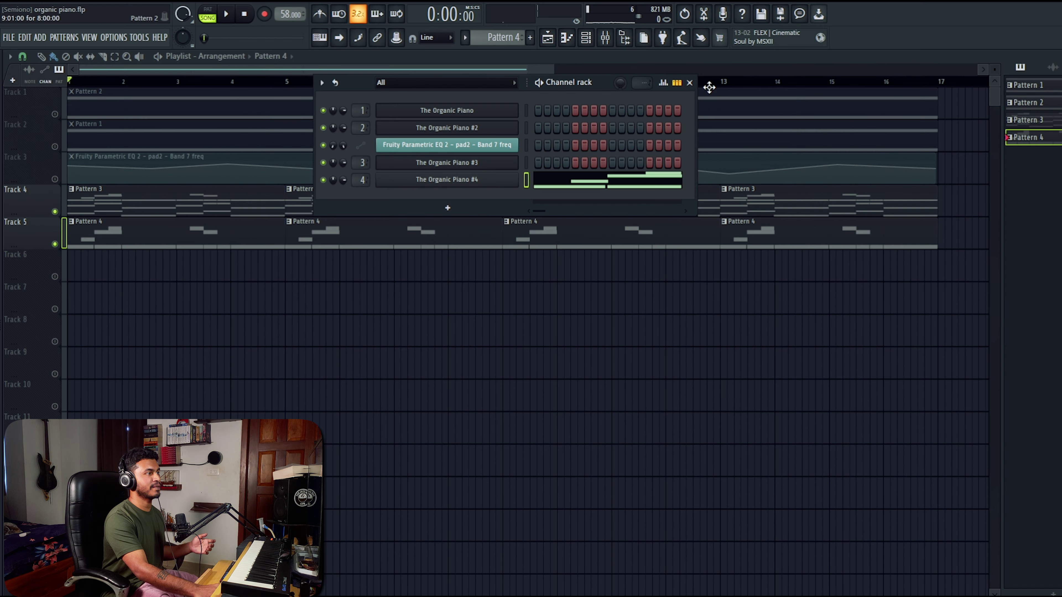
left_click(690, 83)
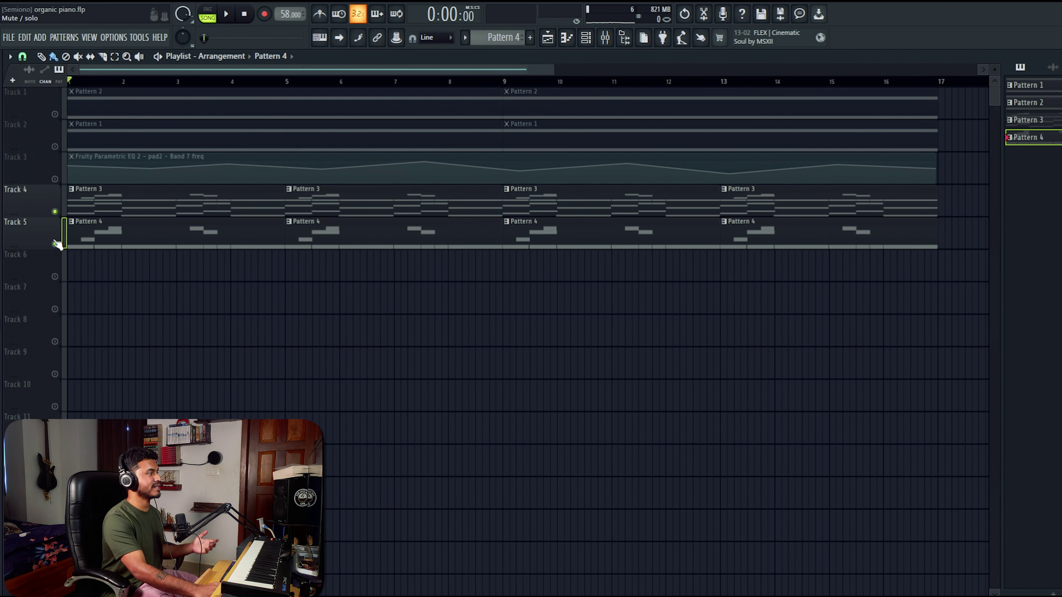
key("space")
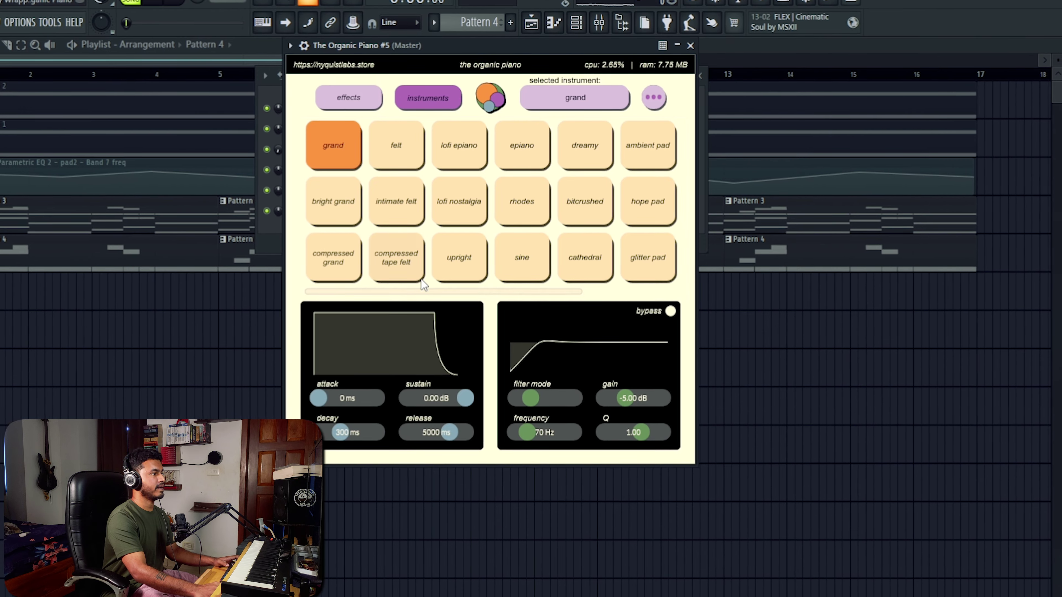
- Select the ambient keys instrument in The Organic Piano #5
left_click_drag(423, 291, 517, 291)
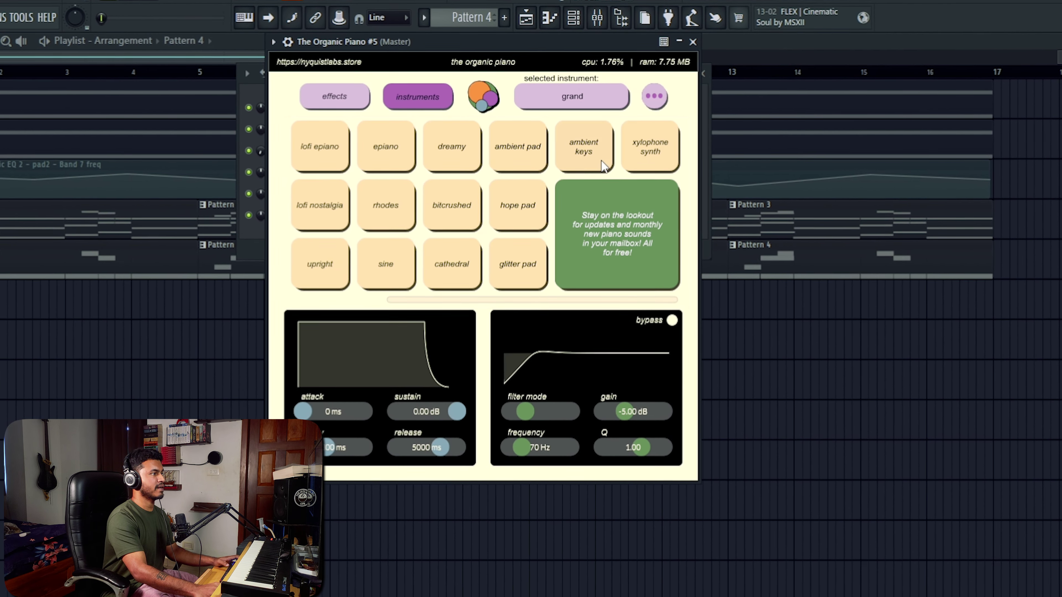
left_click(590, 153)
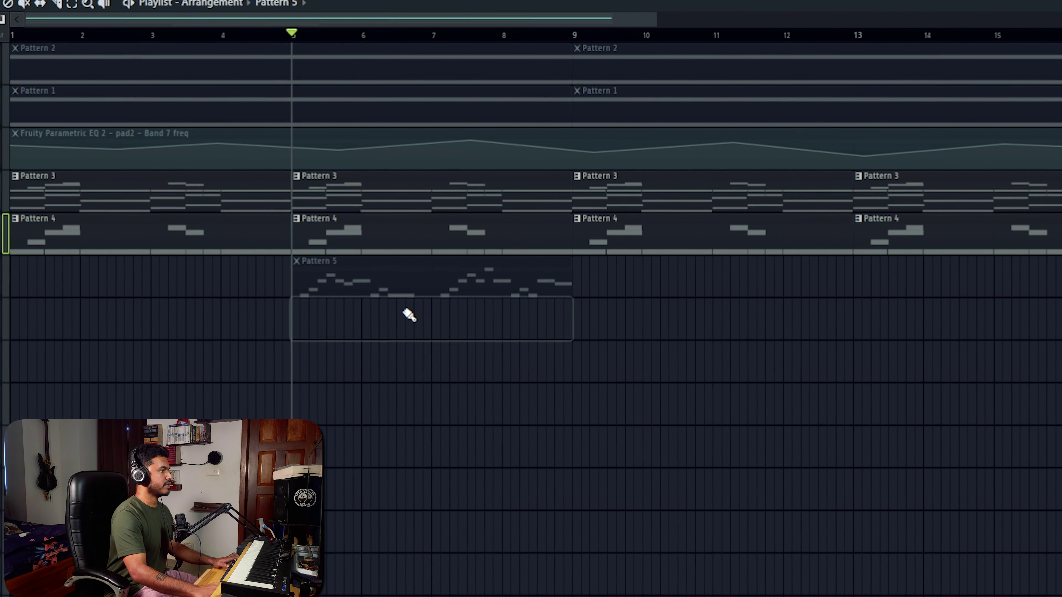
- Solo Insert 5 in the mixer, add Fruity Multiband Compressor to its first effect slot, and load one of its presets
key("F9")
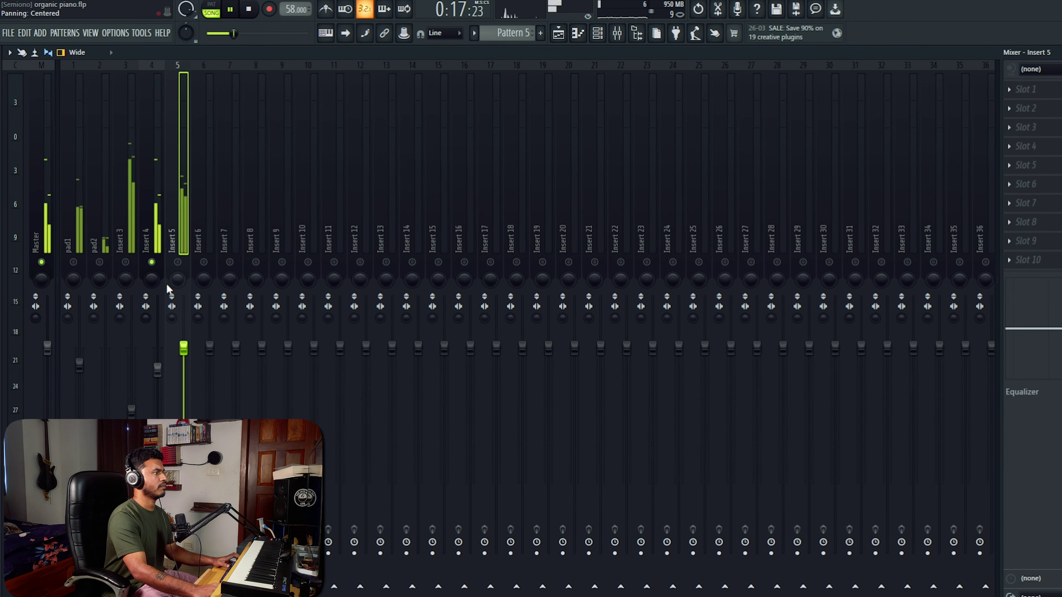
right_click(178, 262)
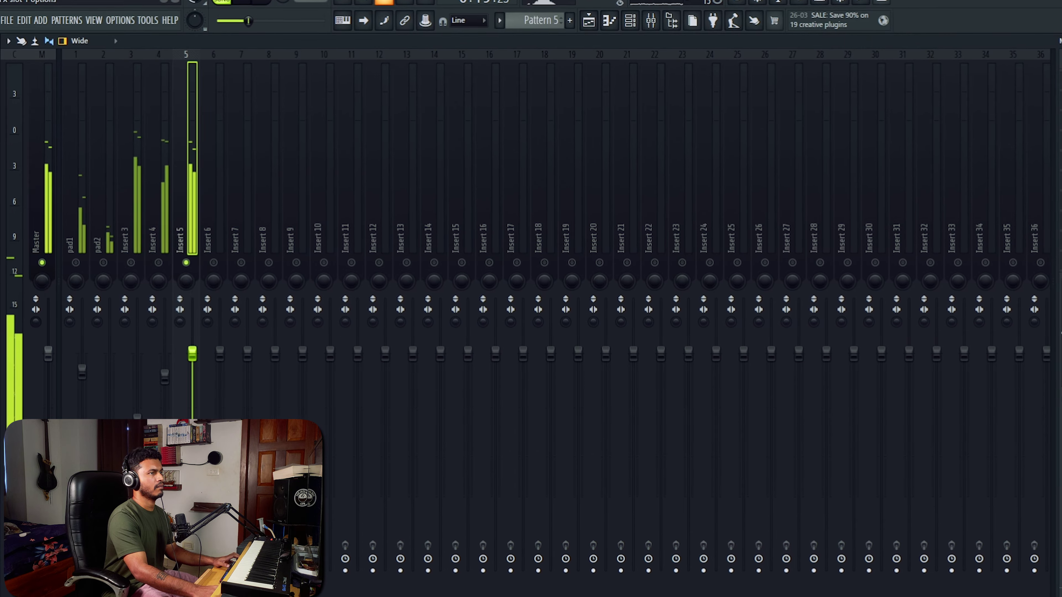
left_click(1060, 85)
mouse_move(1060, 103)
left_click(712, 459)
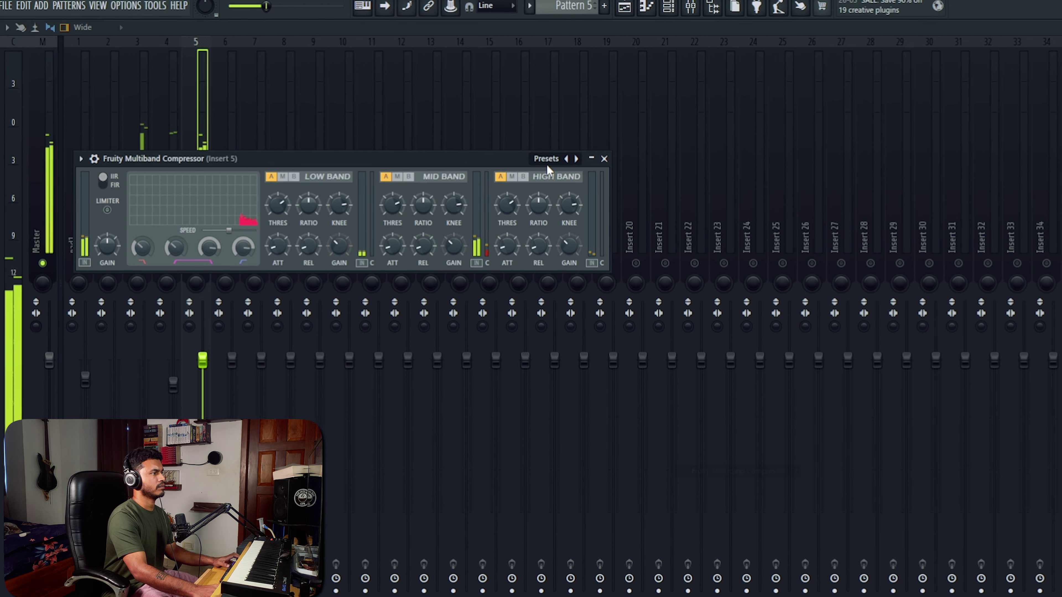
left_click(546, 158)
left_click(593, 522)
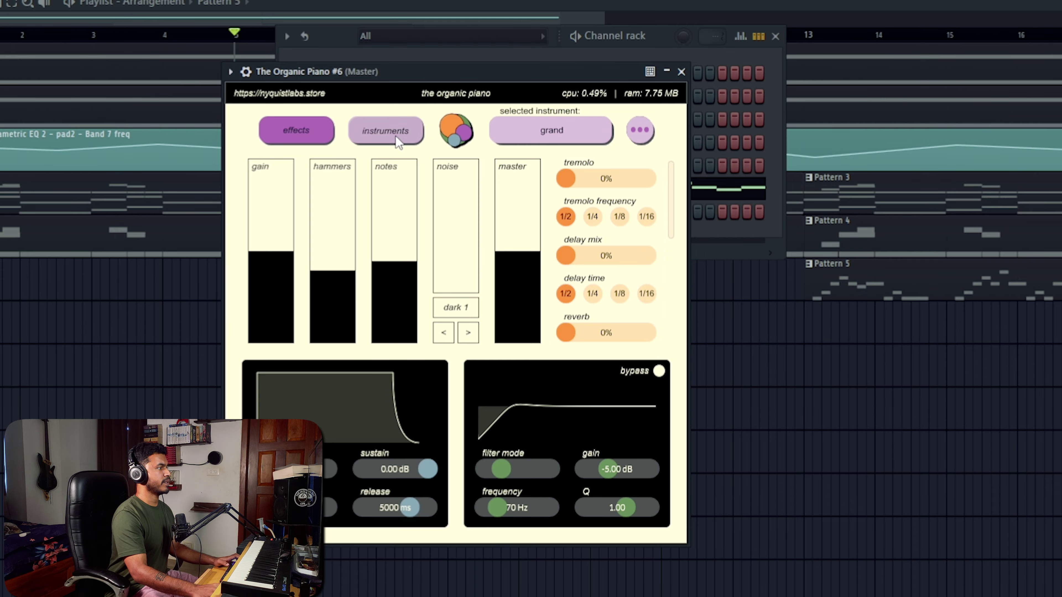
- Show The Organic Piano #6's instruments and duplicate Pattern 6's first seven notes one octave lower, shifted slightly later in time
left_click(395, 135)
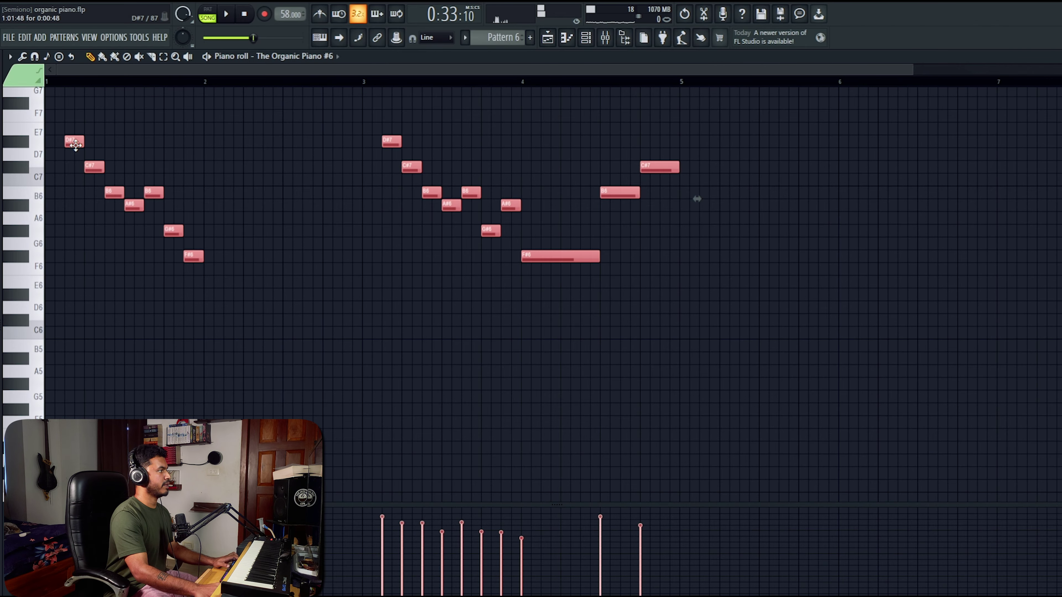
left_click_drag(76, 144, 77, 298)
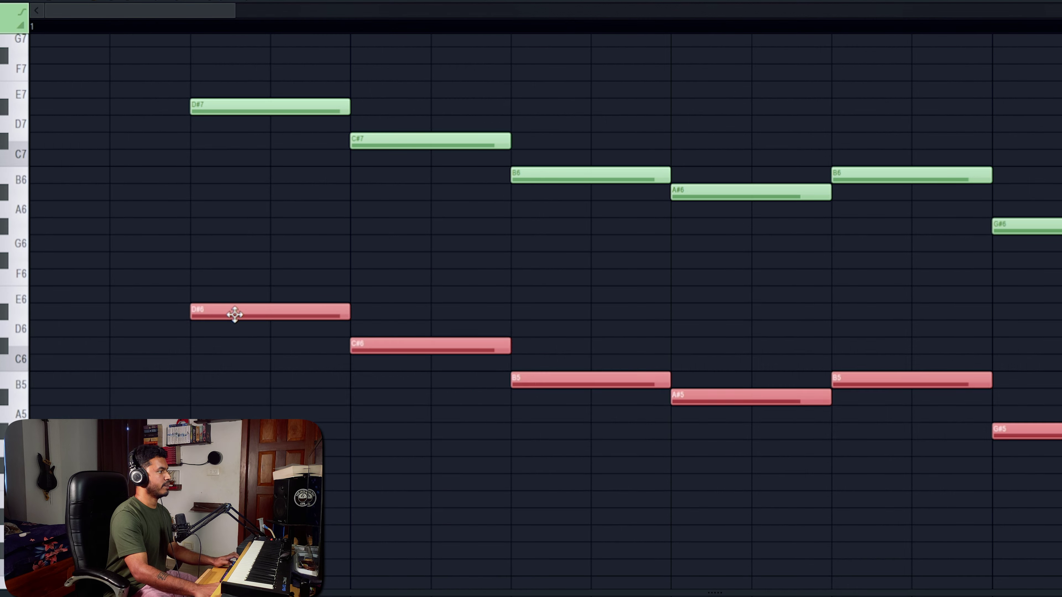
left_click_drag(196, 296, 204, 295)
- Enlarge the velocity lane and reduce the velocities of the lower-octave notes with level scaling while auditioning the pattern
left_click_drag(439, 505, 439, 403)
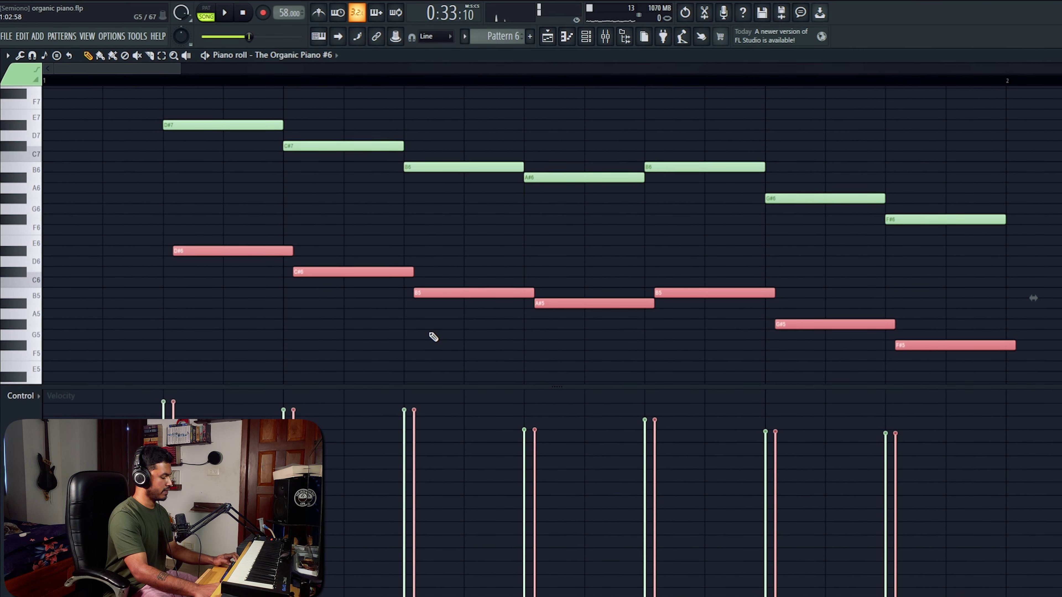
key("alt+x")
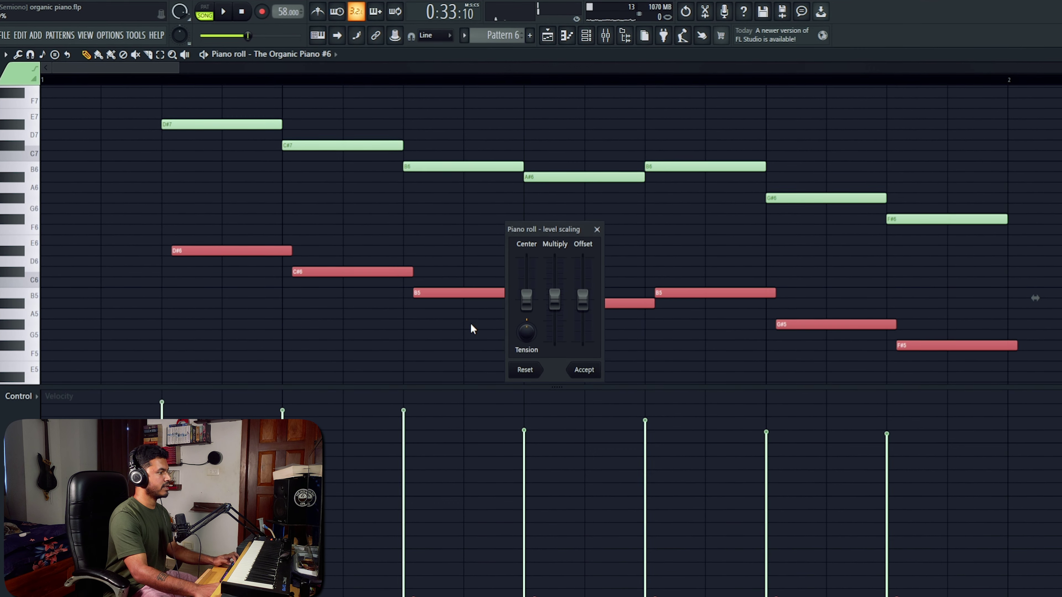
left_click_drag(526, 296, 531, 286)
key("space")
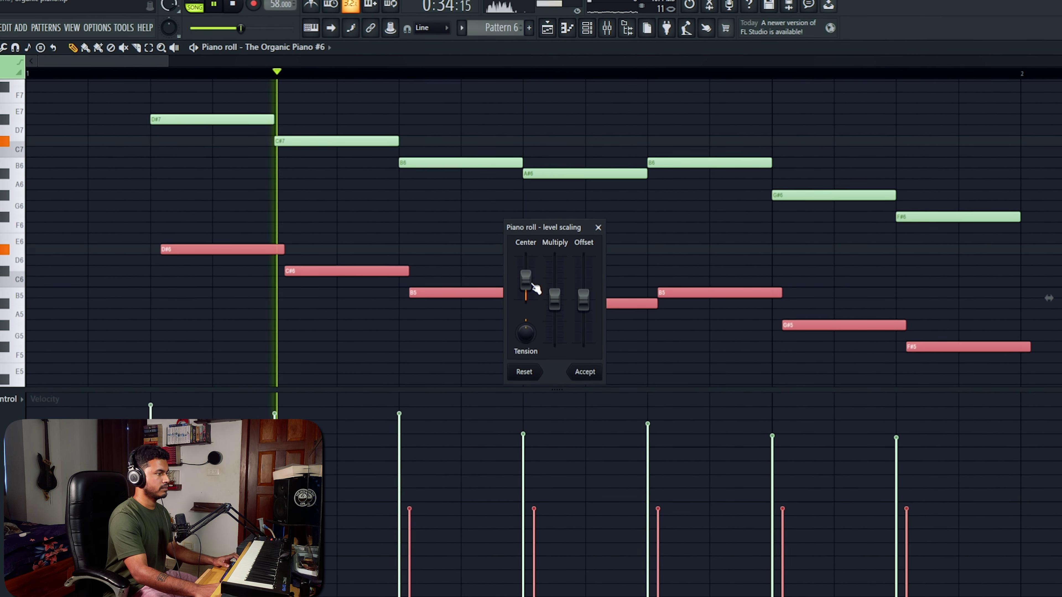
left_click(585, 371)
left_click(608, 25)
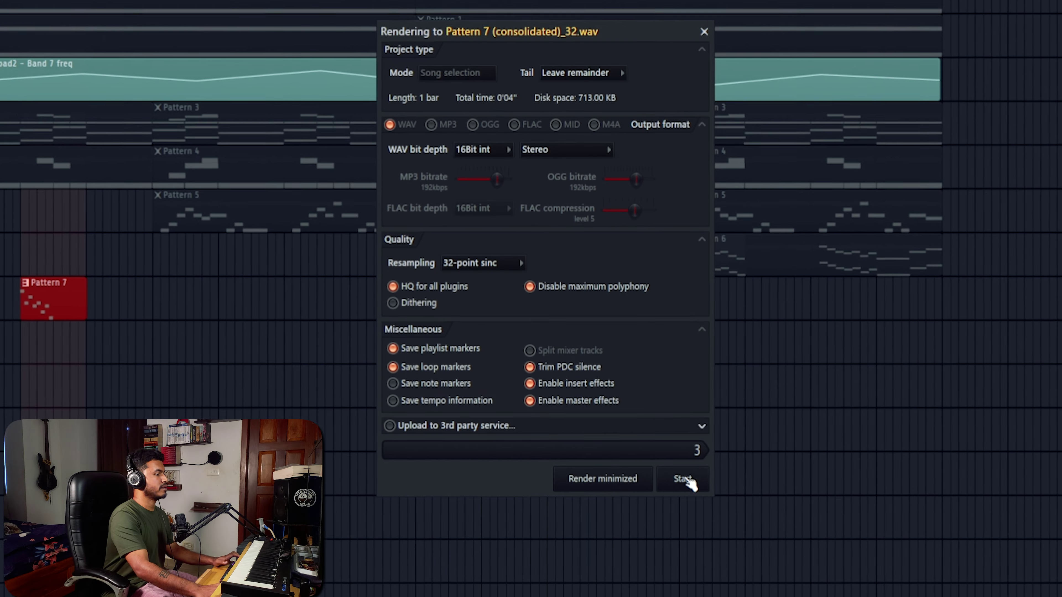
- Render Pattern 7 to a consolidated 16-bit stereo WAV clip with the remainder left in the tail
left_click(687, 482)
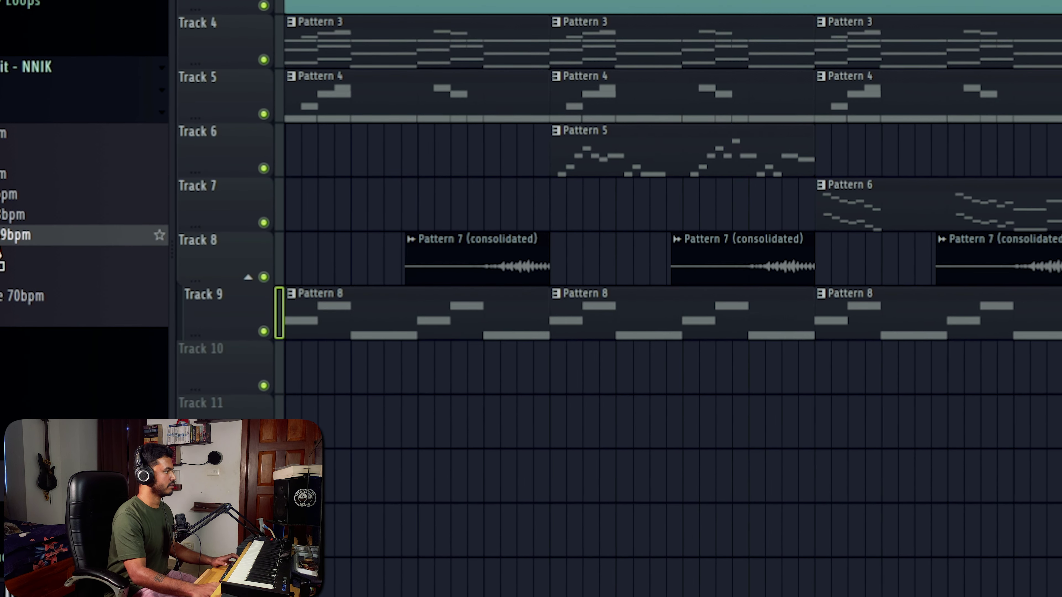
- Place the "NNIK - missing out 69bpm" loop on Track 10 of the arrangement
left_click_drag(71, 235, 448, 367)
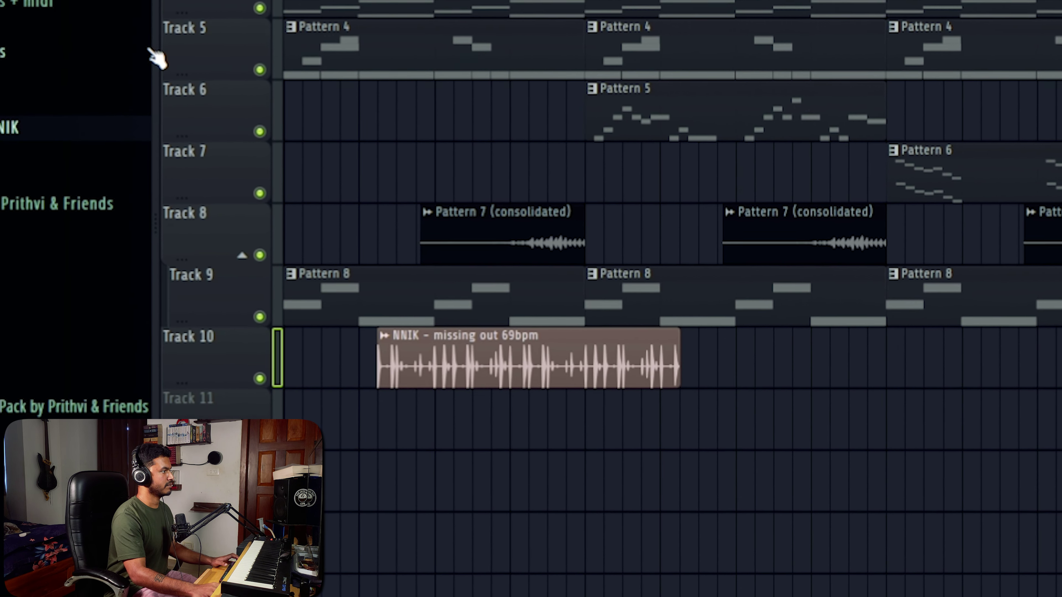